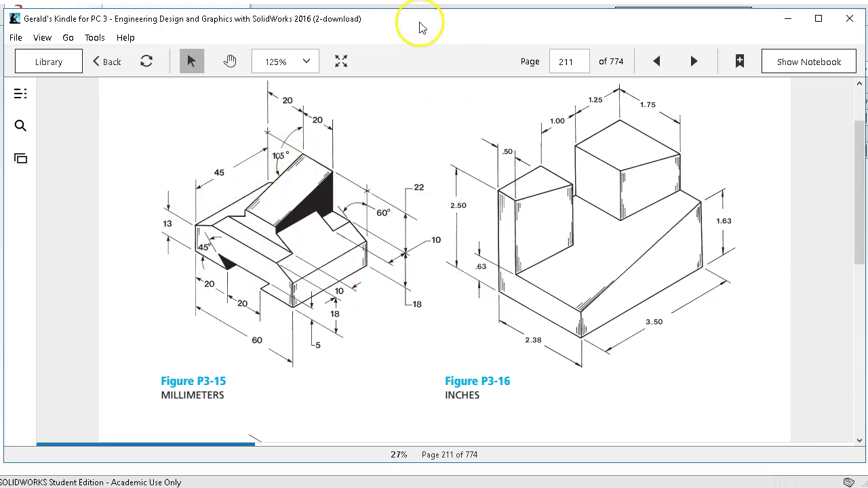
Step: Move the Kindle window showing Figure P3-15 on page 211 out of the way
drag(419, 26, 861, 179)
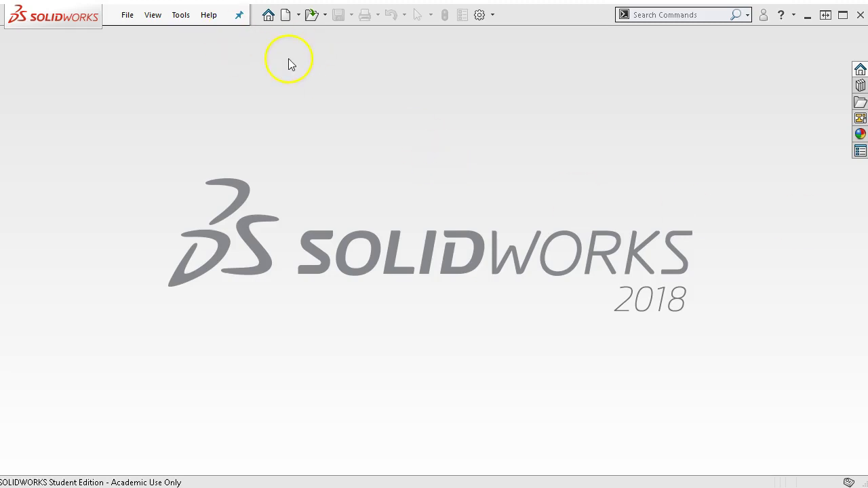
Step: Create a new part document, Part6, from the Part mm template
click(286, 14)
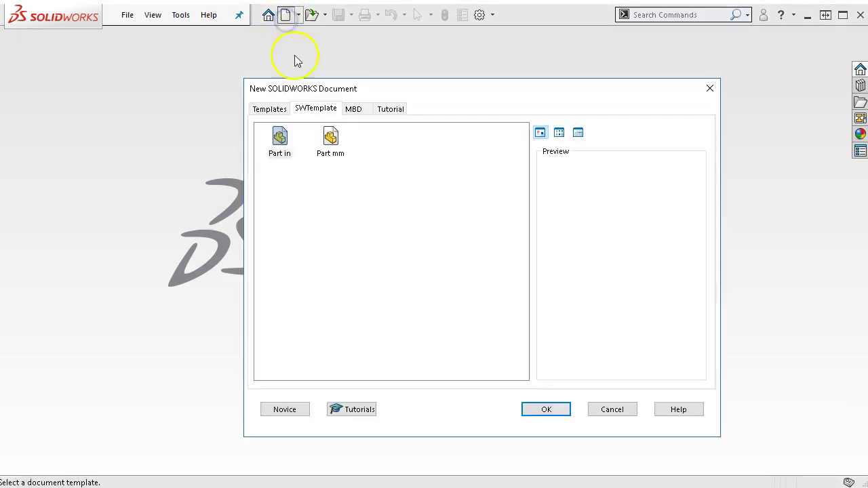
click(332, 139)
double_click(335, 140)
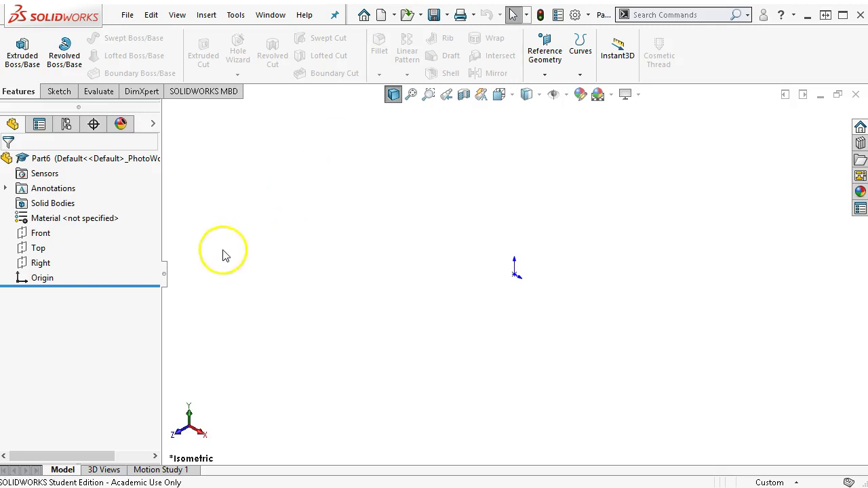
Step: Sketch on the Right plane and add a vertical infinite centerline through the origin
click(41, 264)
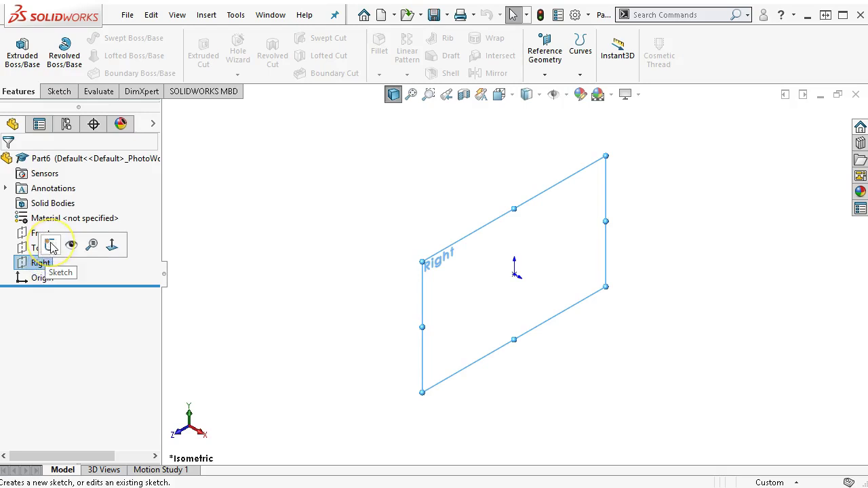
click(50, 245)
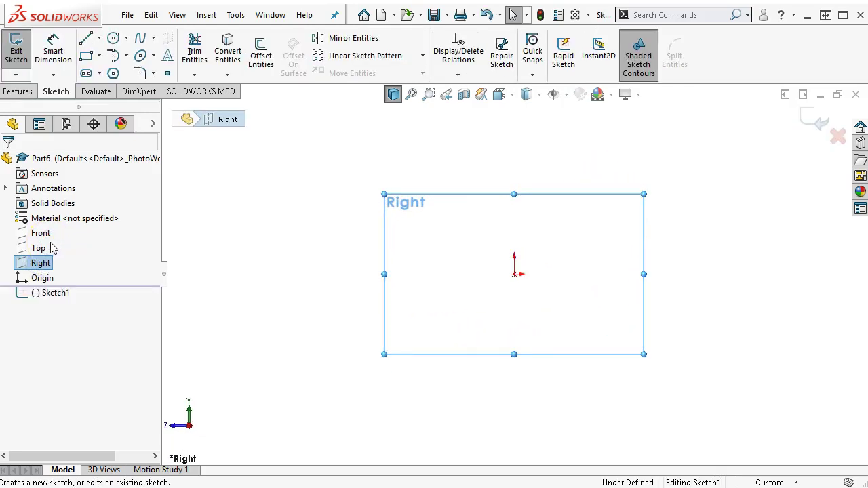
click(100, 39)
click(115, 73)
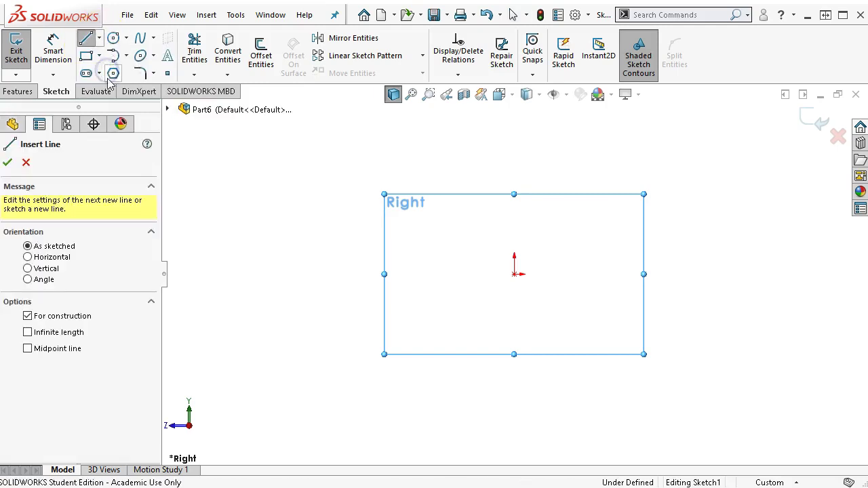
click(53, 270)
click(41, 331)
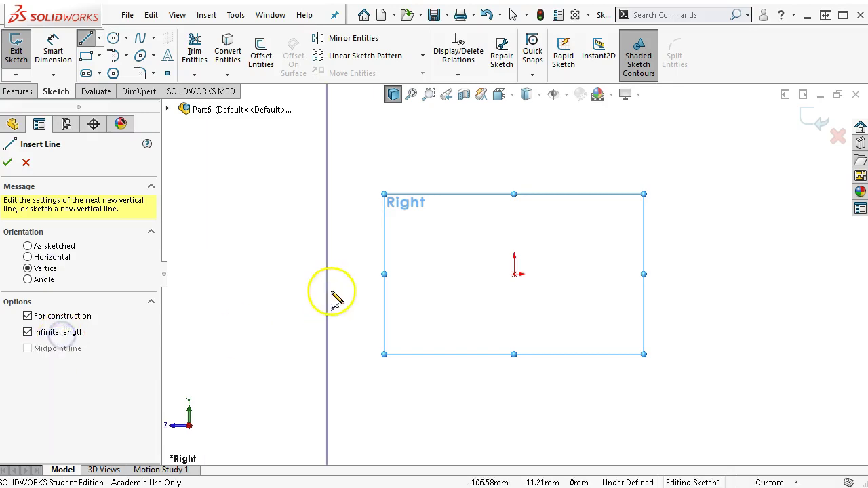
click(517, 274)
right_click(576, 208)
click(607, 219)
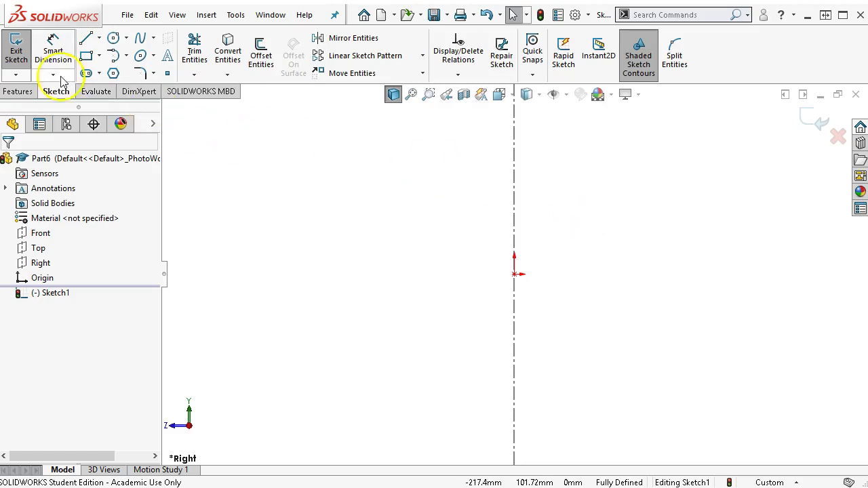
Step: Draw the stepped outline from the origin: bottom edge, short right edge, slope, tall vertical edge
click(99, 40)
click(100, 38)
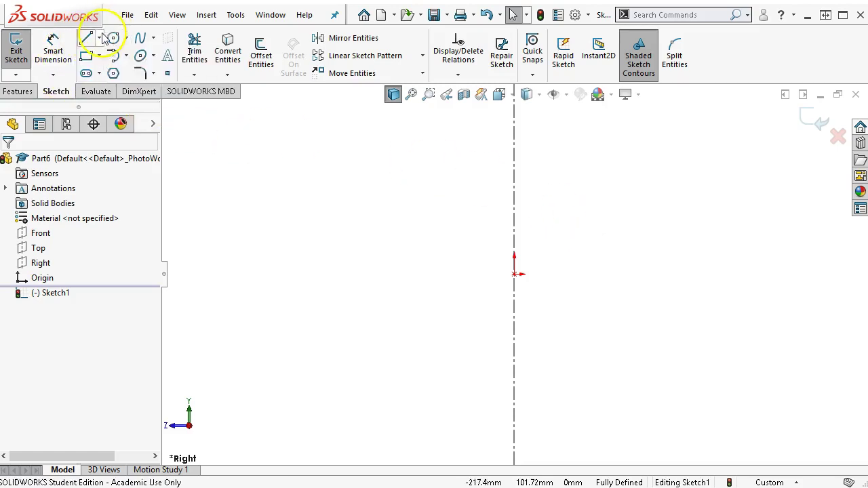
click(100, 41)
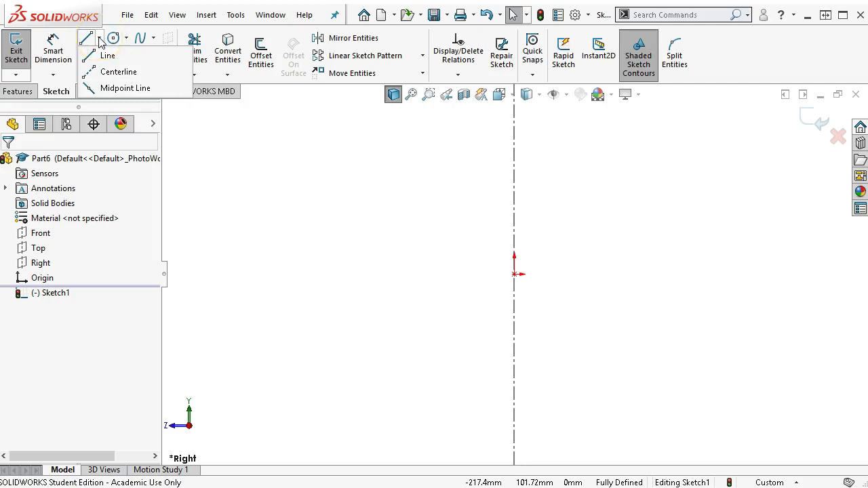
click(106, 56)
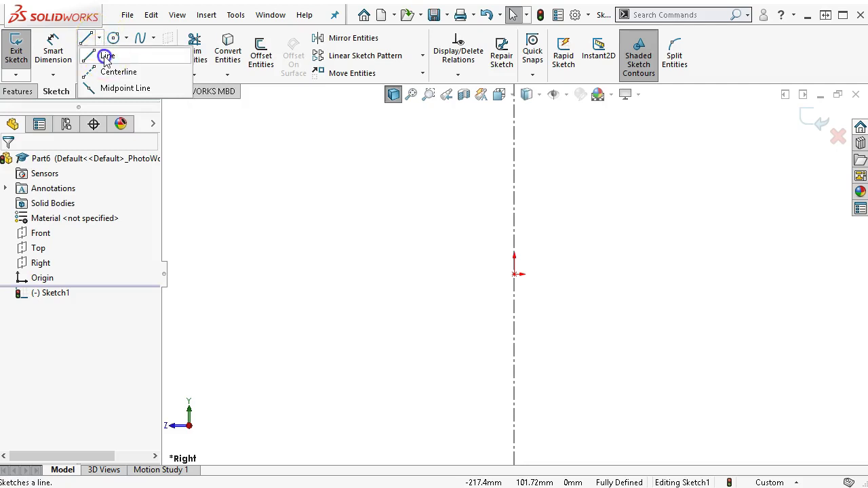
click(515, 274)
click(627, 274)
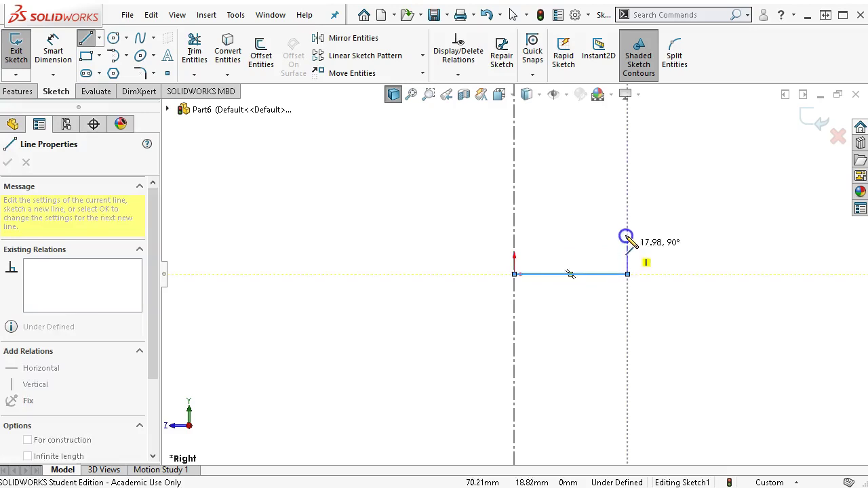
click(627, 234)
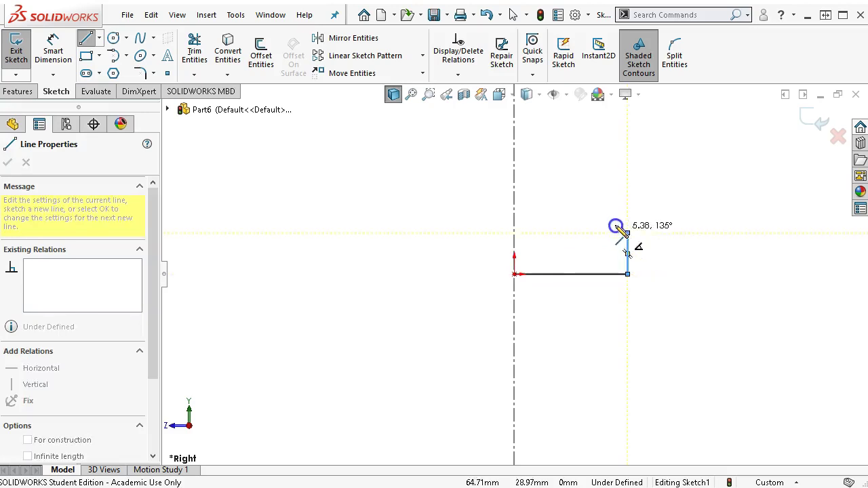
click(581, 201)
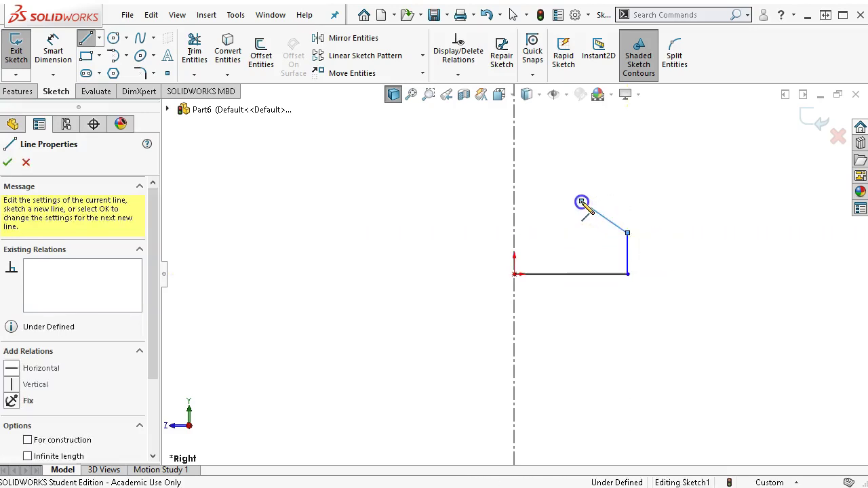
click(581, 130)
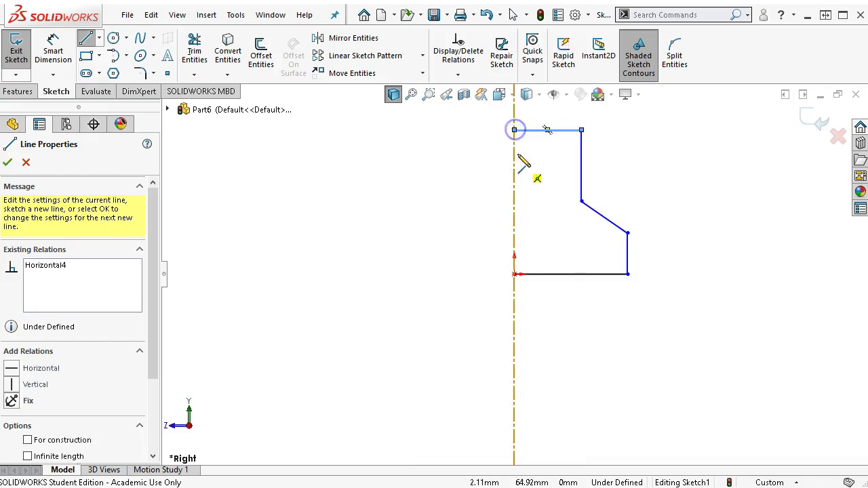
Step: Add the angled notch lines from the bottom edge back to the centerline
scroll(518, 255, down, 3)
click(566, 286)
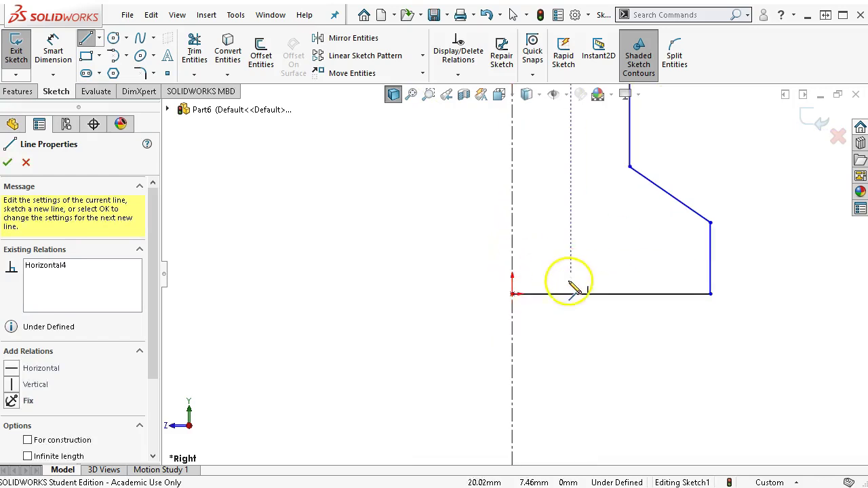
click(594, 293)
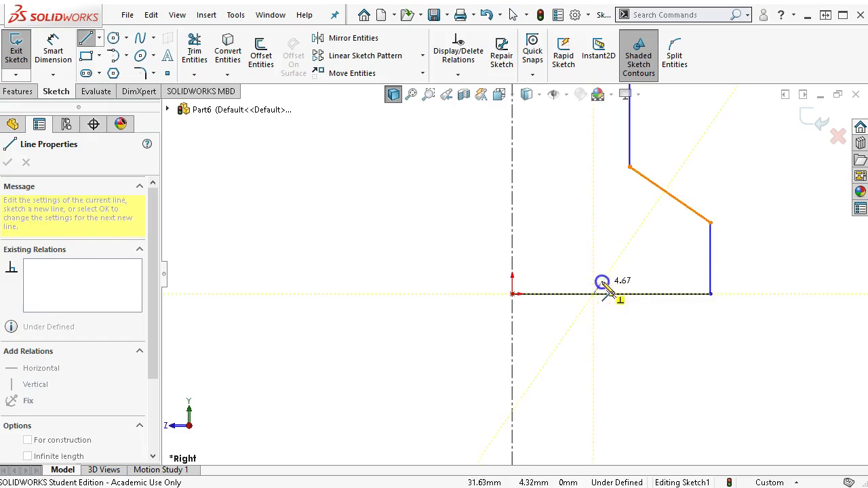
click(618, 258)
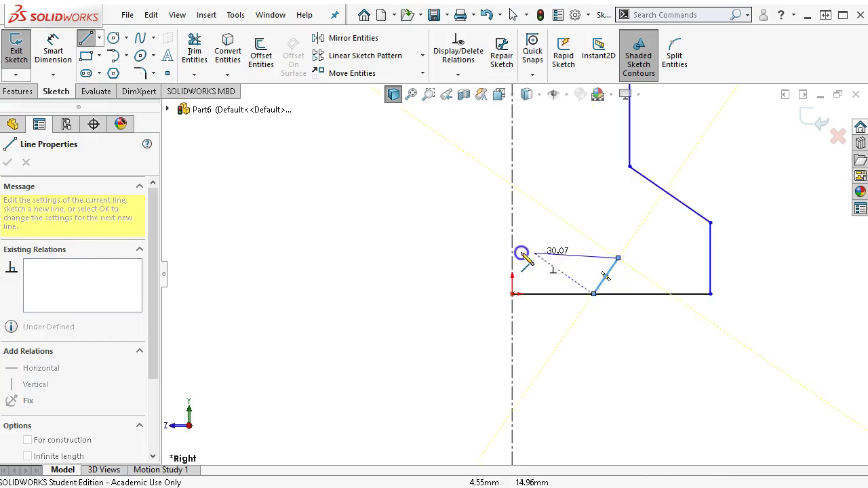
click(512, 258)
scroll(543, 265, up, 2)
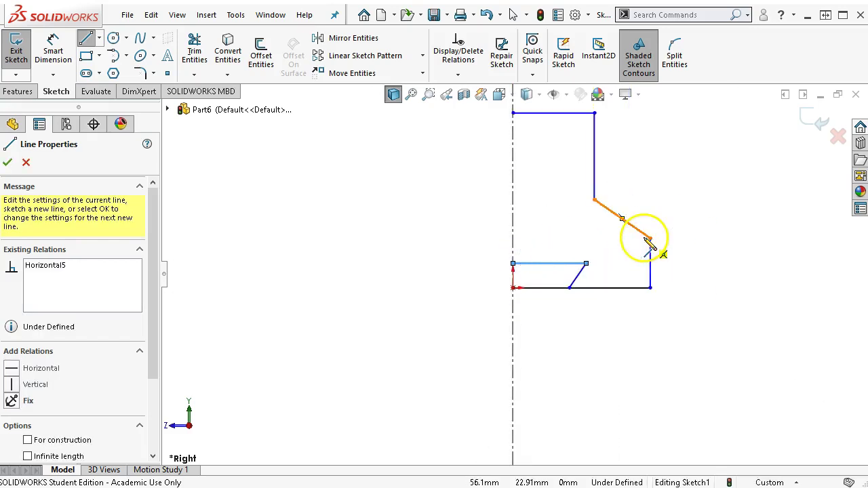
right_click(651, 193)
click(702, 205)
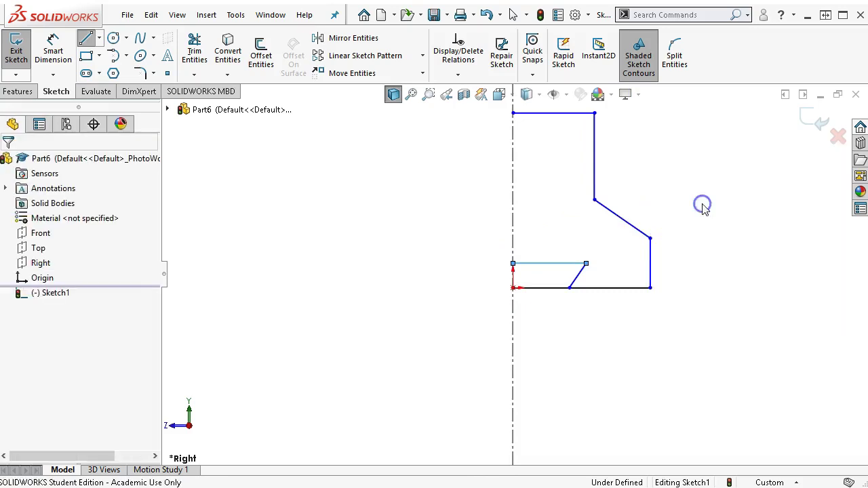
ctrl+middle_drag(645, 201, 629, 209)
Step: Dimension the right edge across the centerline as a 60 mm overall width
right_click(628, 207)
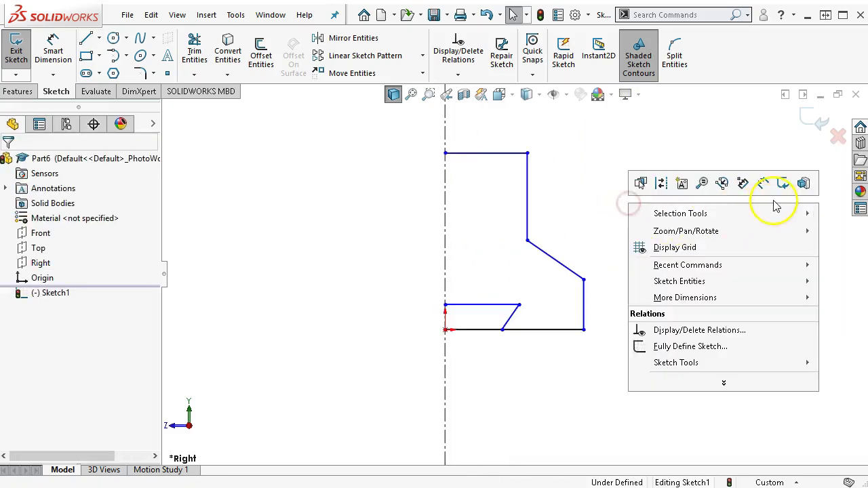
click(763, 184)
click(582, 309)
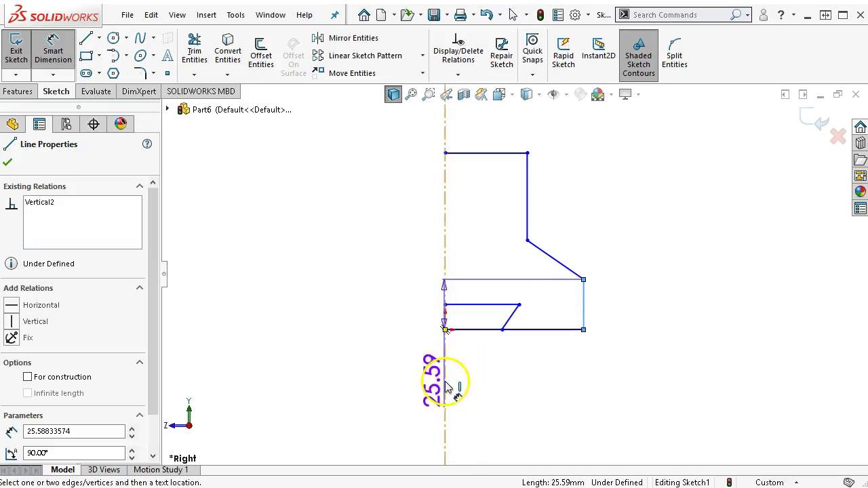
click(445, 384)
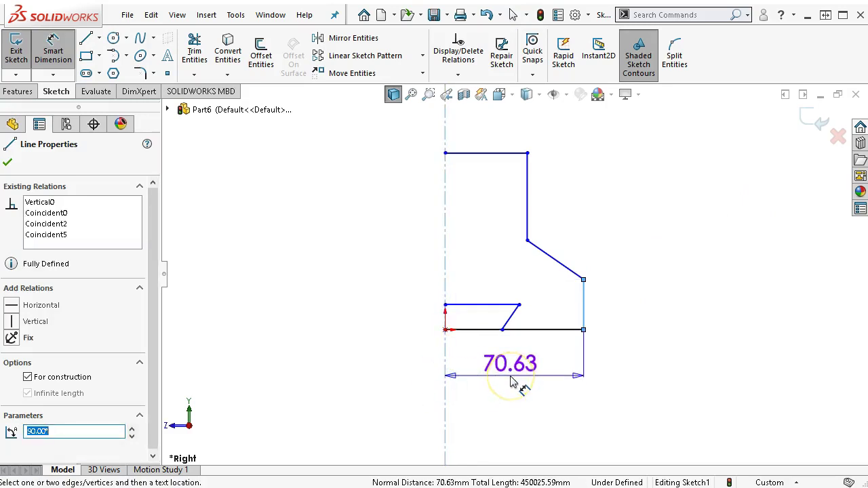
click(380, 387)
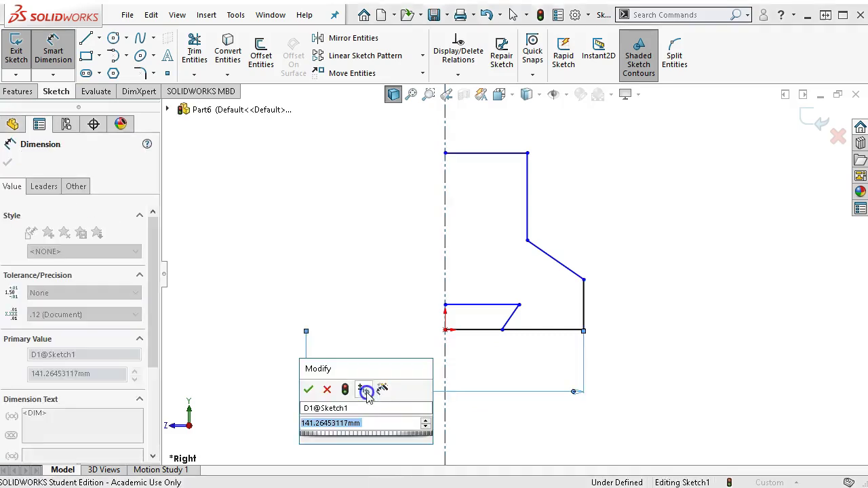
text(60)
key(Return)
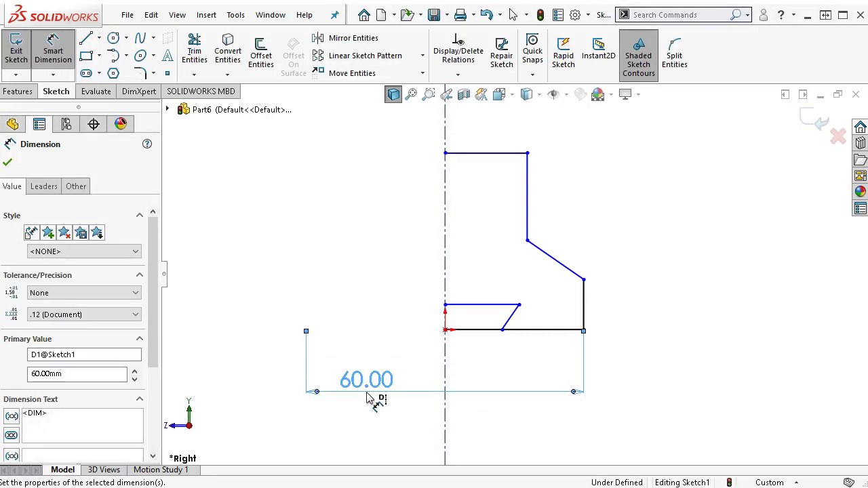
Step: Dimension the profile height from bottom to top edge as 40 mm
click(562, 329)
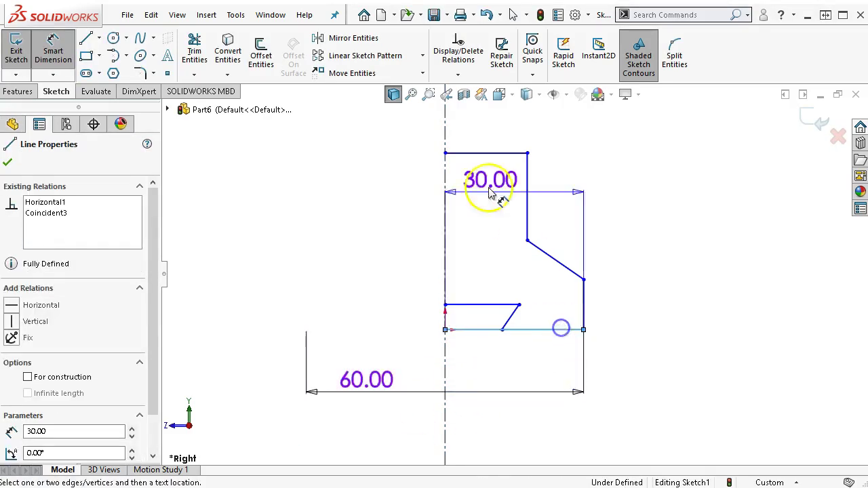
click(478, 154)
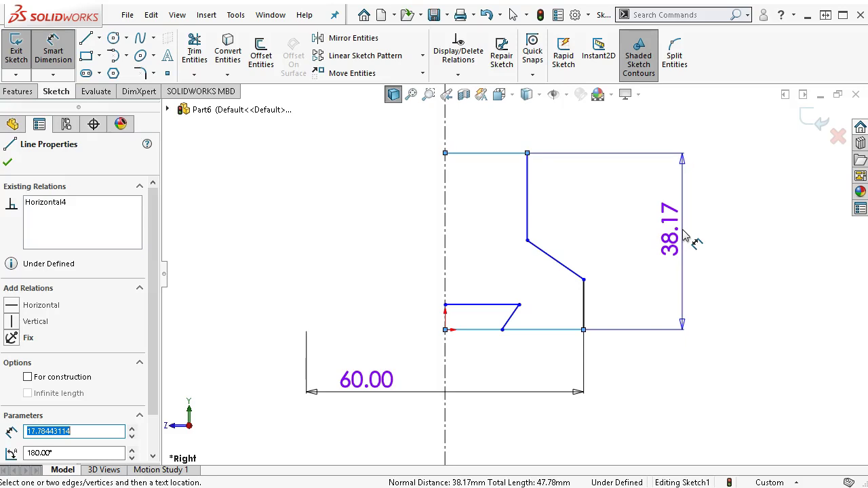
double_click(684, 236)
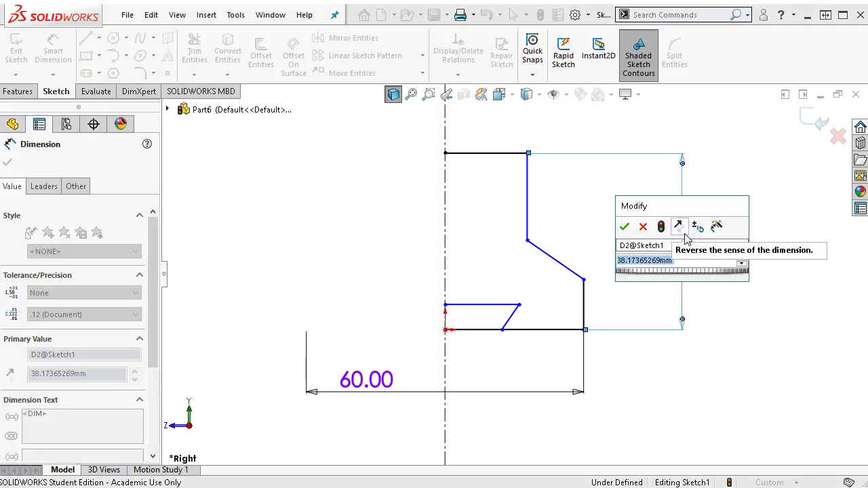
text(40)
key(Return)
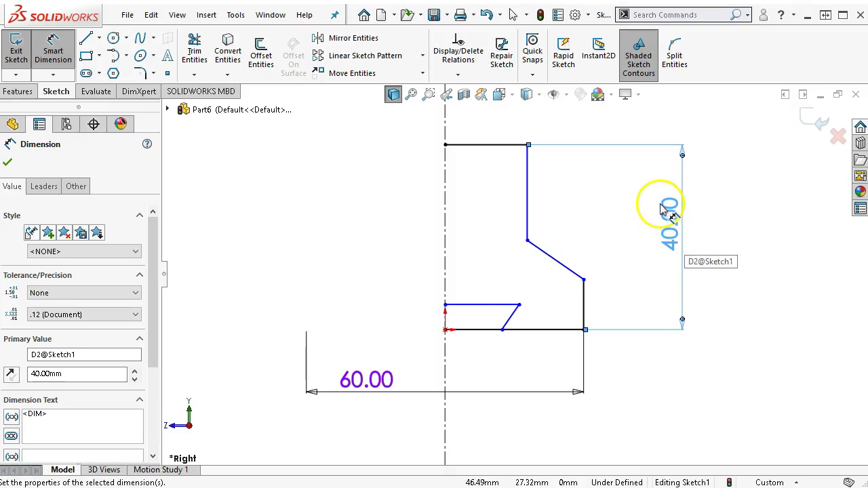
right_click(599, 188)
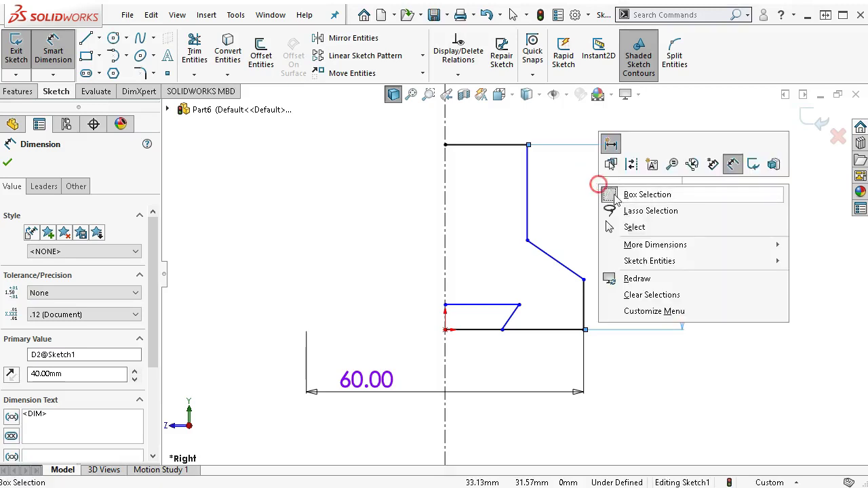
click(640, 228)
right_click(590, 166)
Step: Set the top step's width from the centerline to 20 mm
click(722, 149)
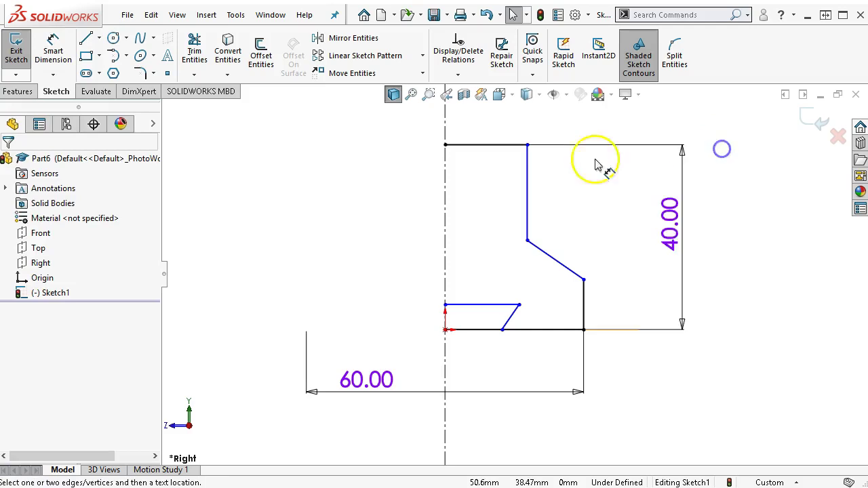
click(527, 169)
scroll(505, 182, up, 2)
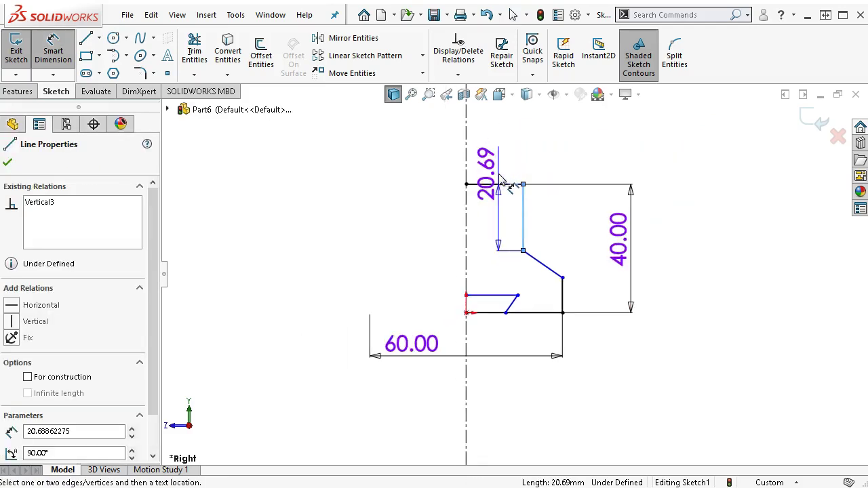
click(467, 161)
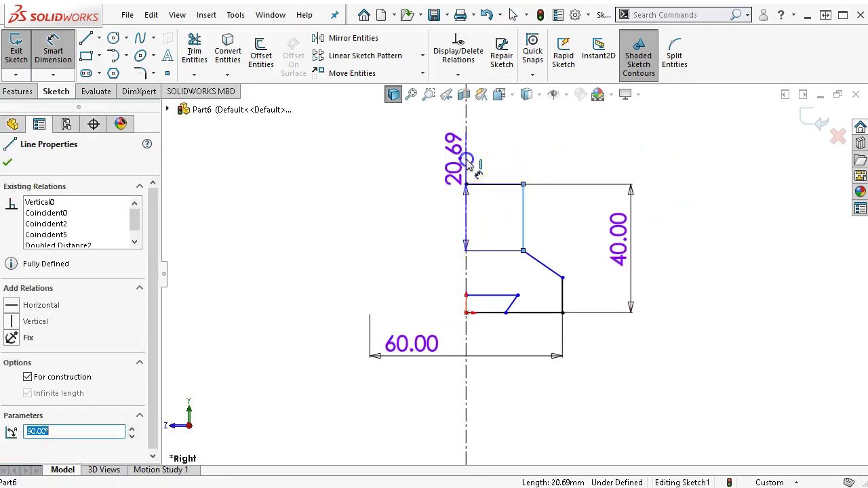
click(386, 148)
text(20)
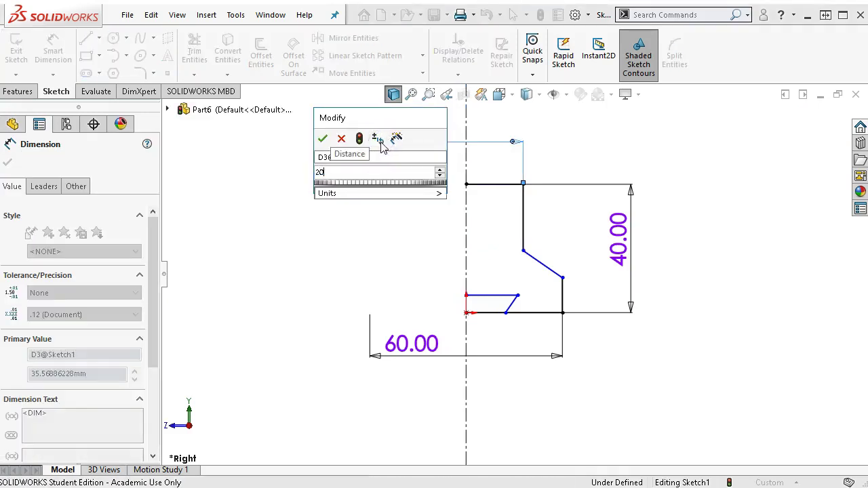
key(Return)
Step: Set the angle between the right vertical edge and the slope to 60°
scroll(533, 274, down, 1)
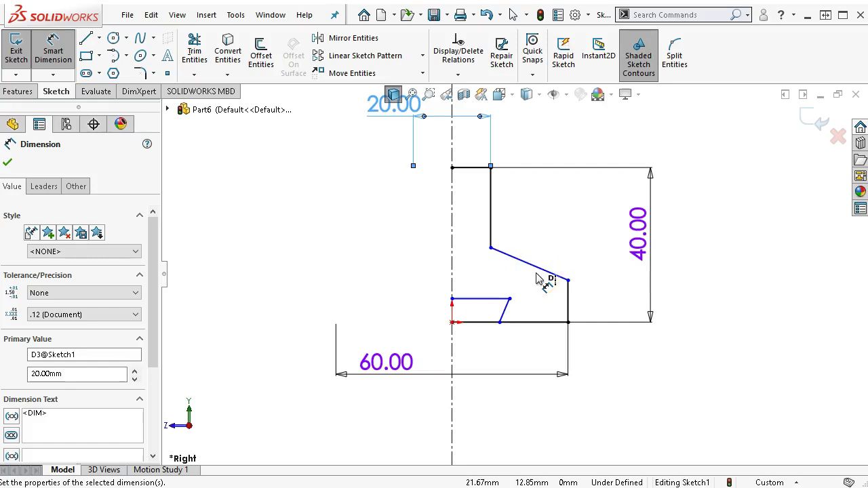
click(570, 307)
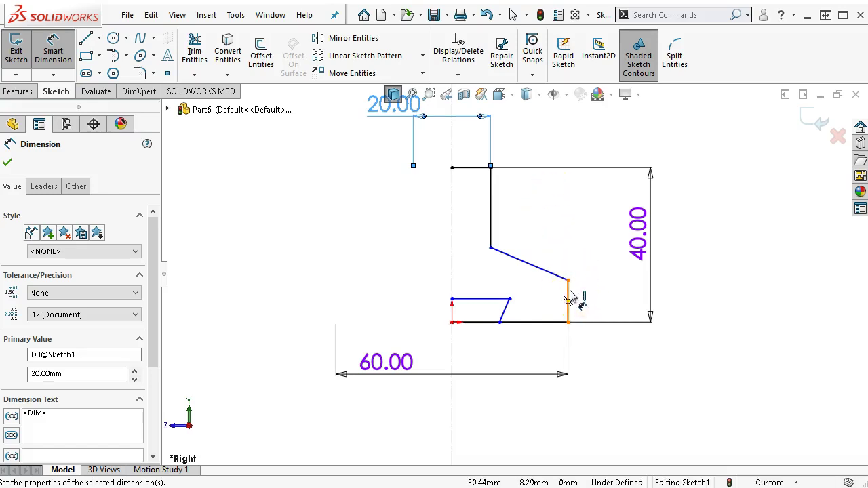
click(569, 298)
click(548, 271)
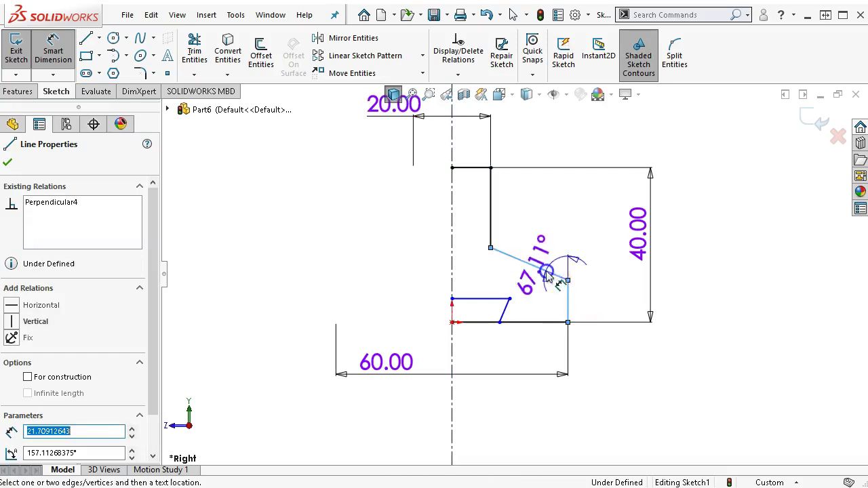
click(550, 246)
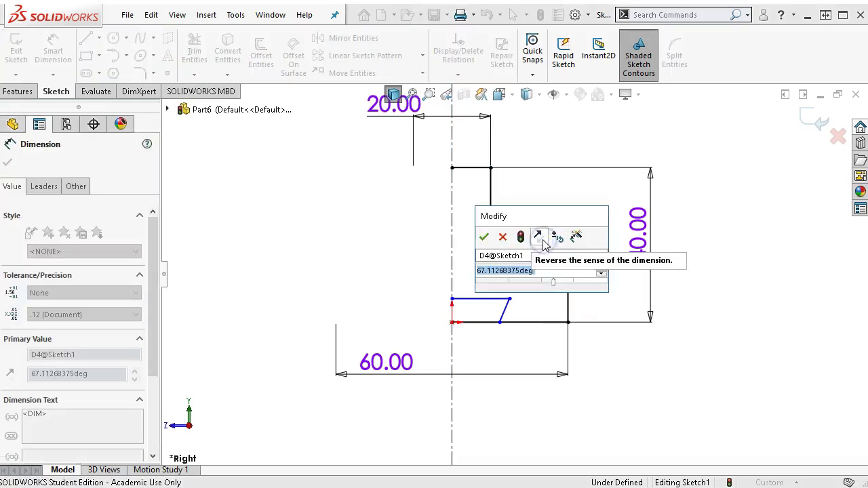
text(60)
key(Return)
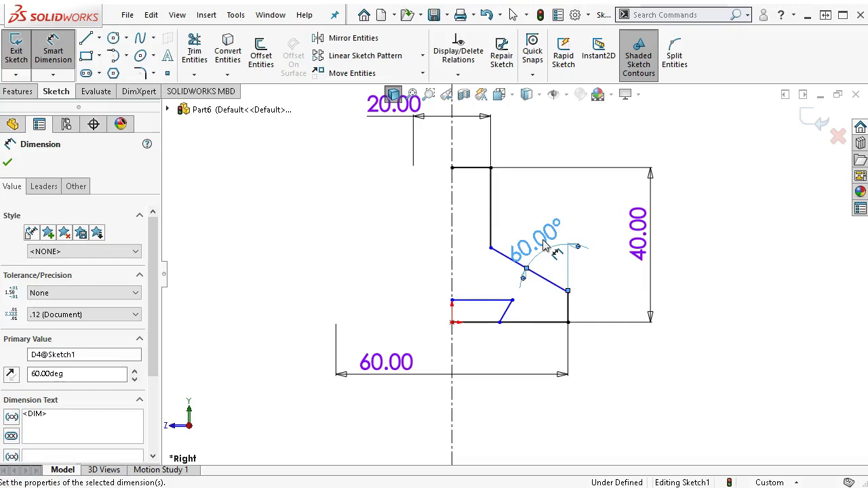
Step: Dimension the right vertical edge to 13 mm high
click(569, 317)
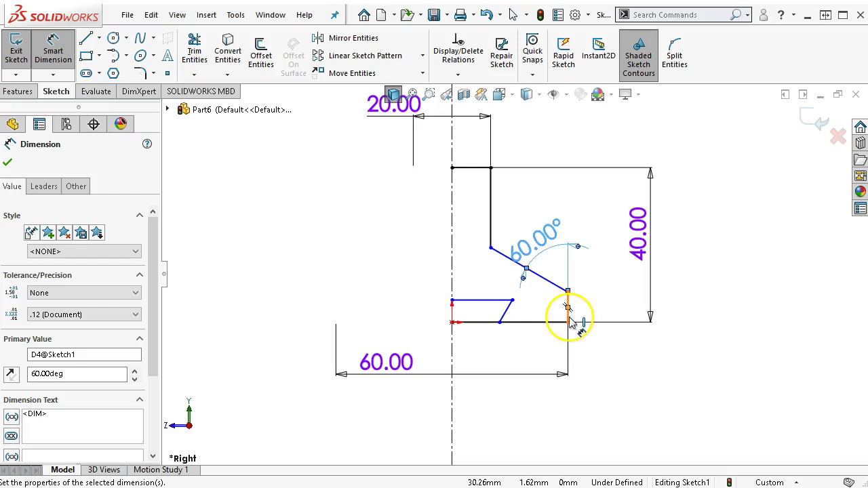
click(615, 306)
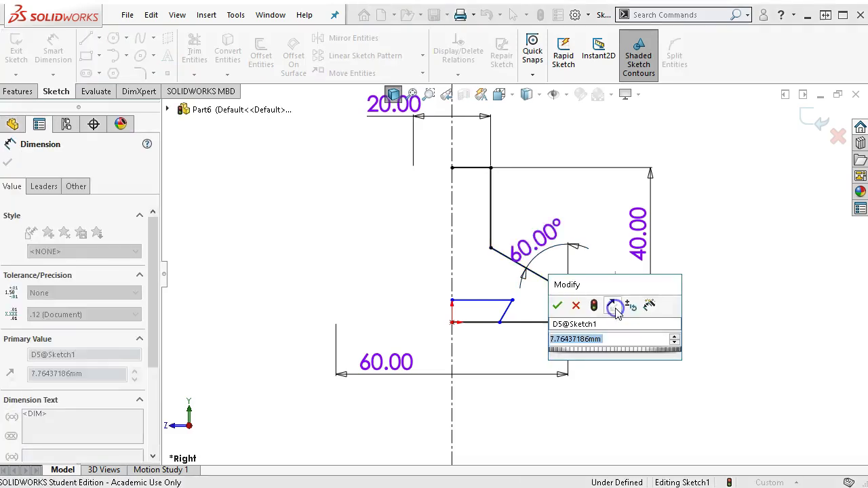
text(13)
key(Return)
click(635, 351)
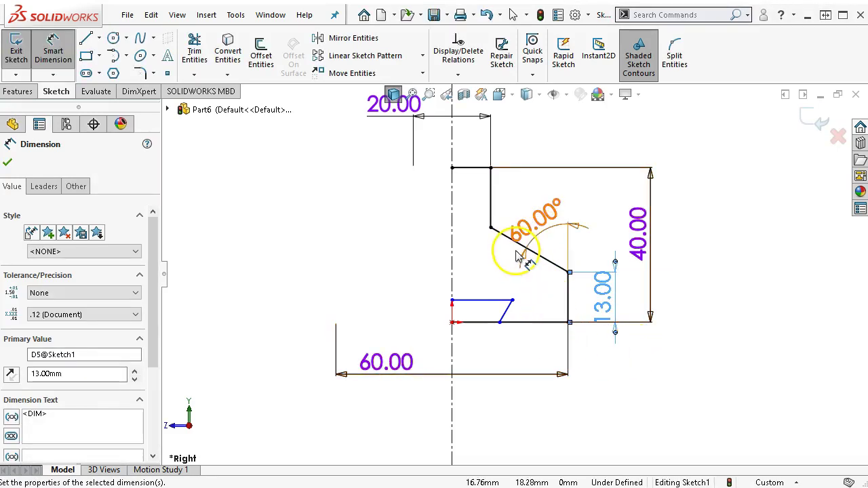
right_click(606, 216)
click(612, 246)
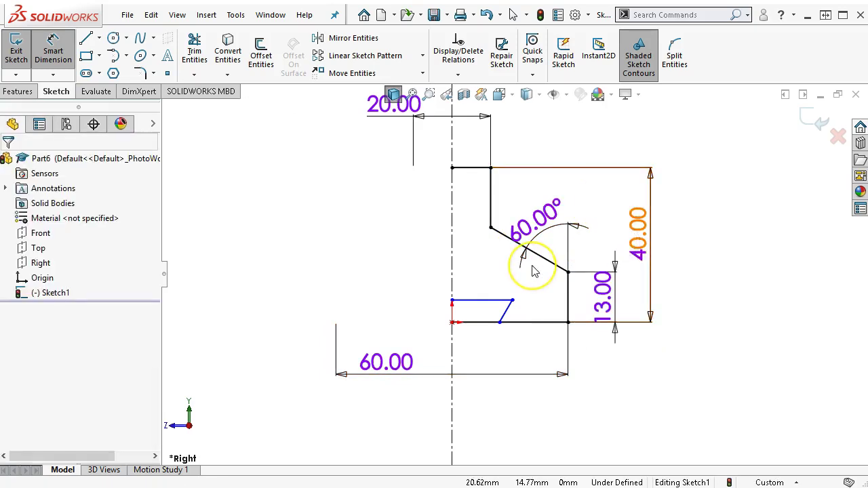
Step: Draw a short vertical line down from the slope's upper end and a horizontal line to the slope
scroll(533, 265, down, 3)
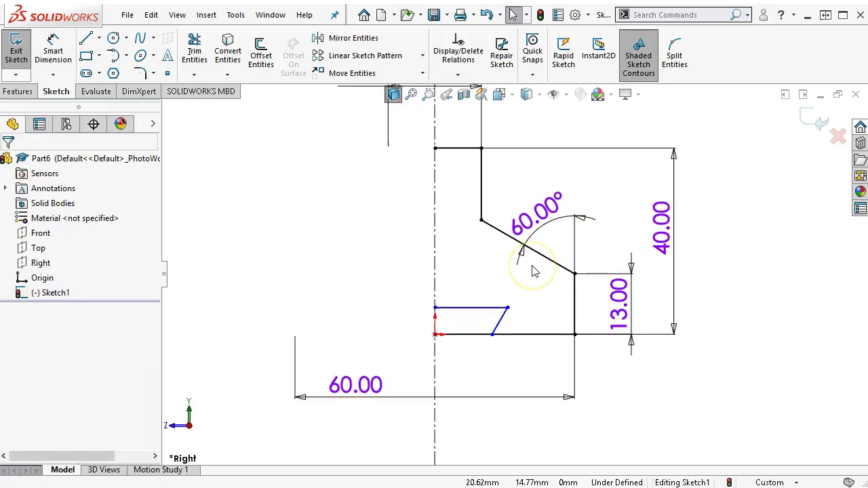
click(87, 38)
click(470, 213)
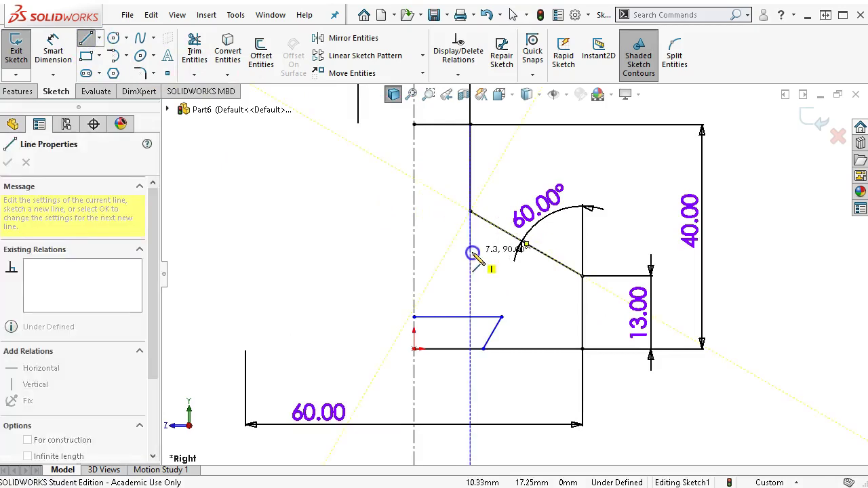
click(469, 252)
double_click(540, 252)
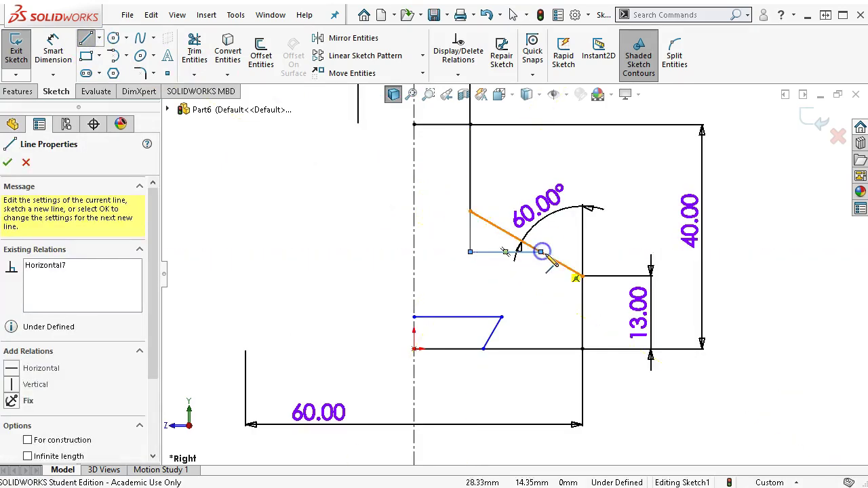
Step: Fix the horizontal ledge 18 mm above the bottom edge and tidy the 40.00 and 18.00 labels
right_click(605, 170)
click(743, 152)
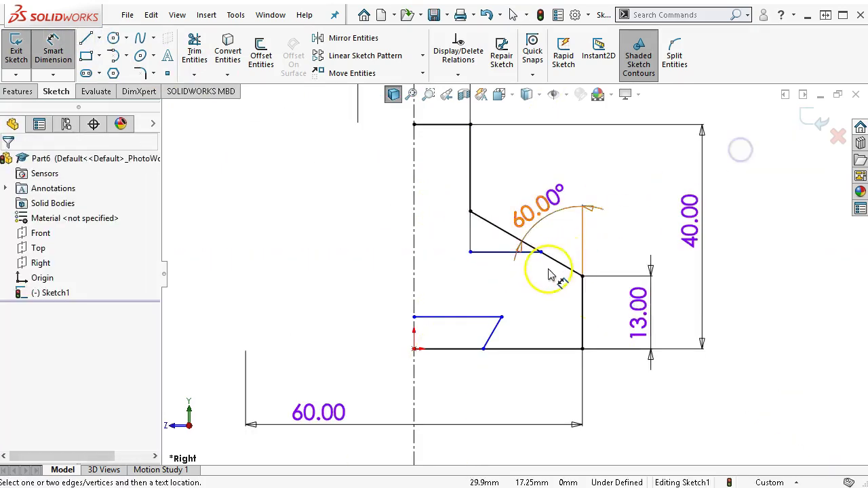
click(494, 252)
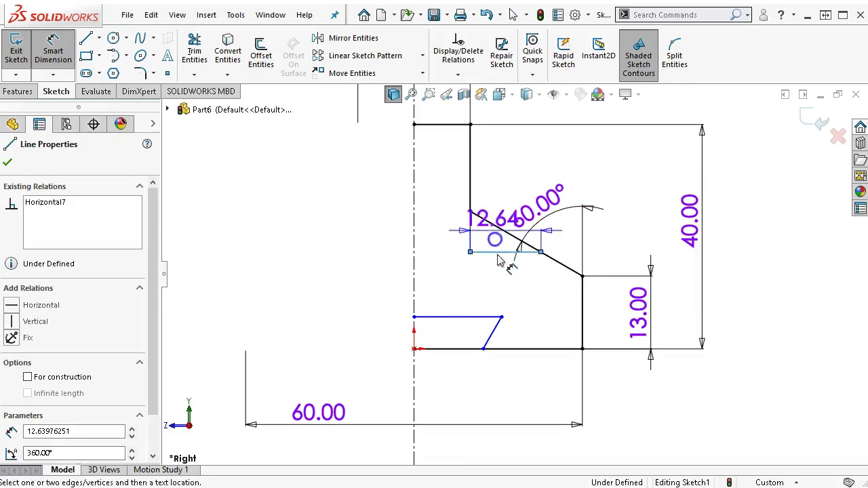
click(540, 350)
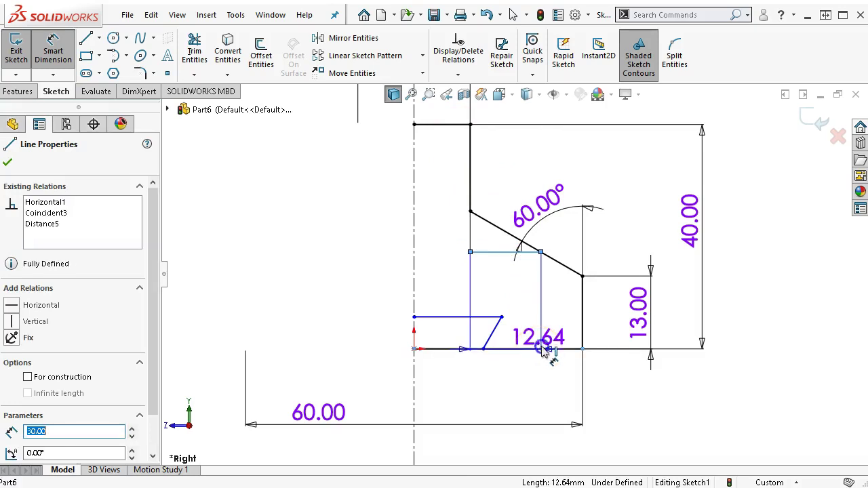
click(681, 303)
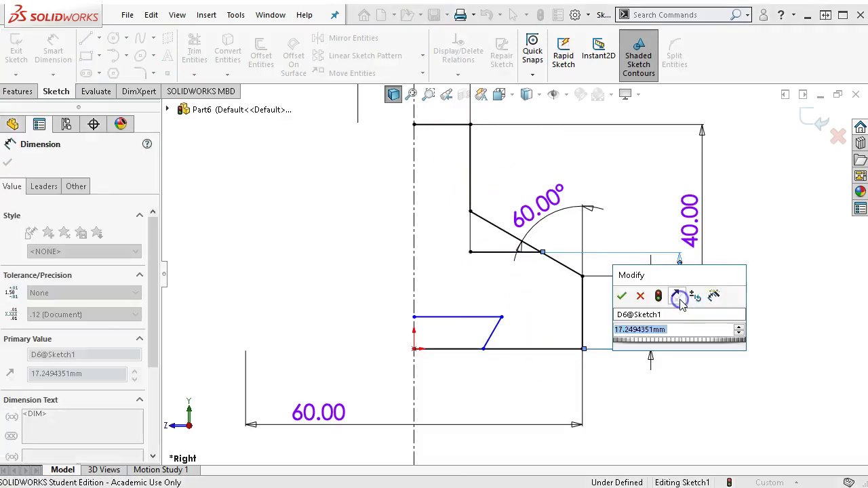
text(18)
key(Return)
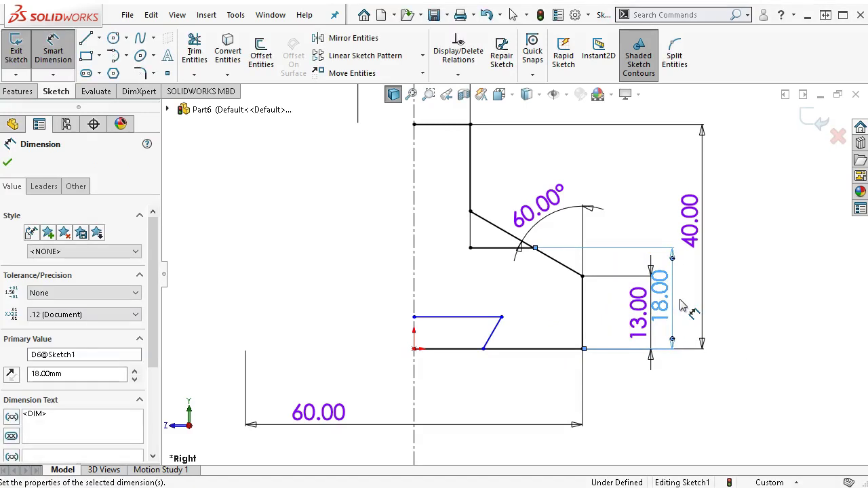
scroll(675, 327, up, 2)
click(478, 243)
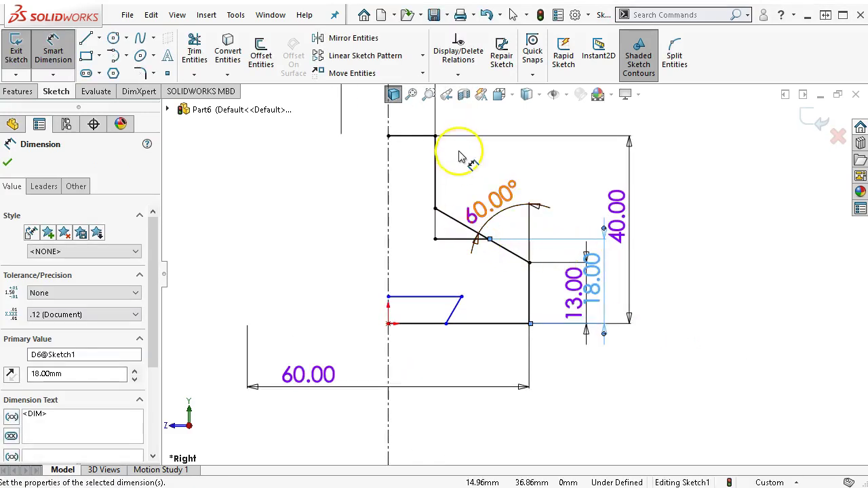
drag(618, 233, 654, 243)
drag(608, 290, 610, 288)
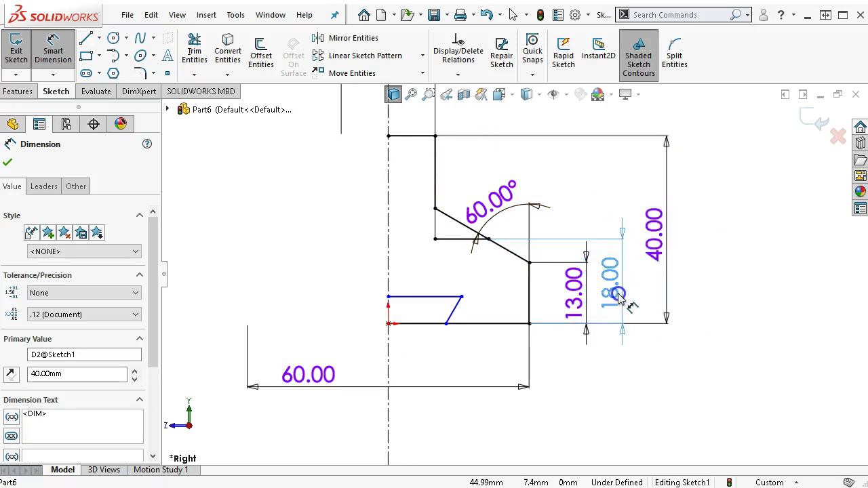
click(609, 387)
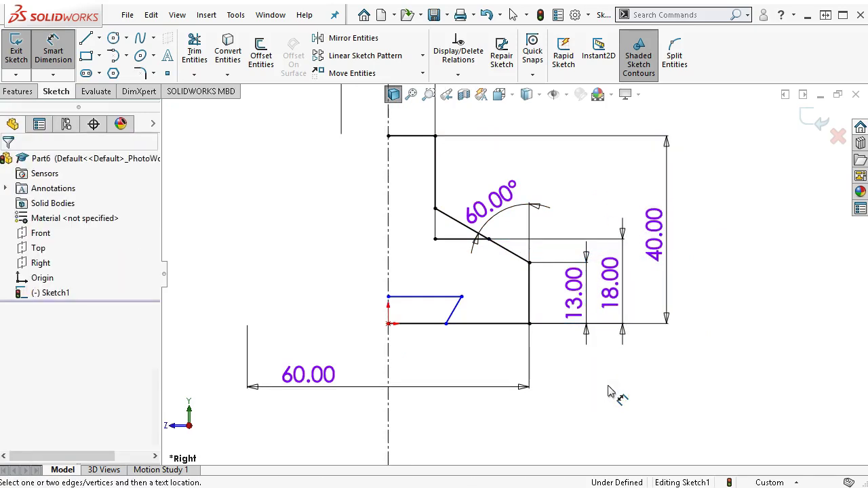
Step: Raise the 60° label and give the lower notch's short slanted edge a 5 mm height
drag(485, 198, 553, 174)
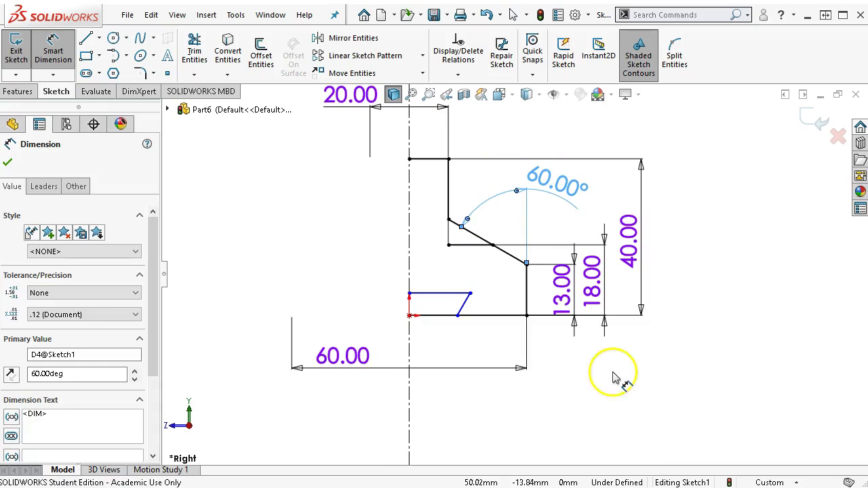
scroll(507, 302, down, 1)
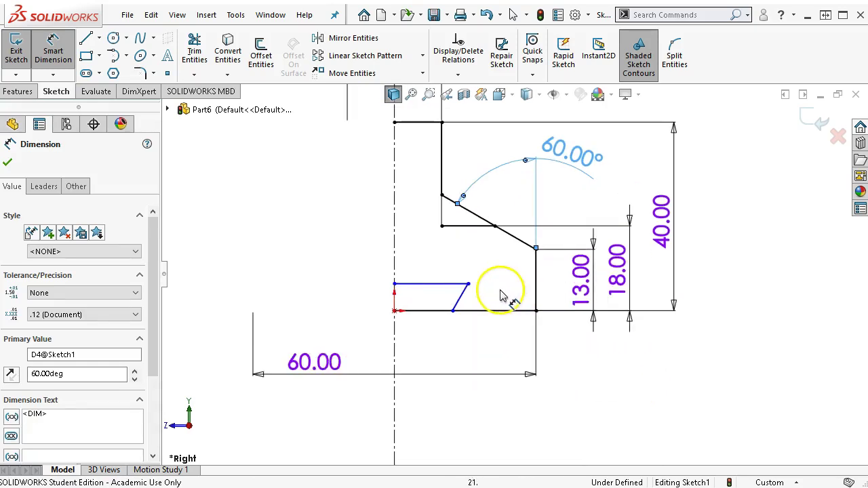
click(461, 298)
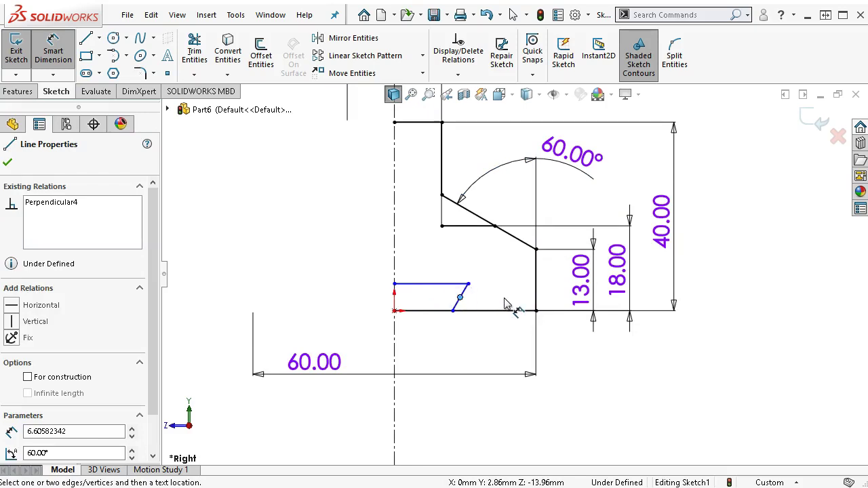
drag(471, 296, 466, 291)
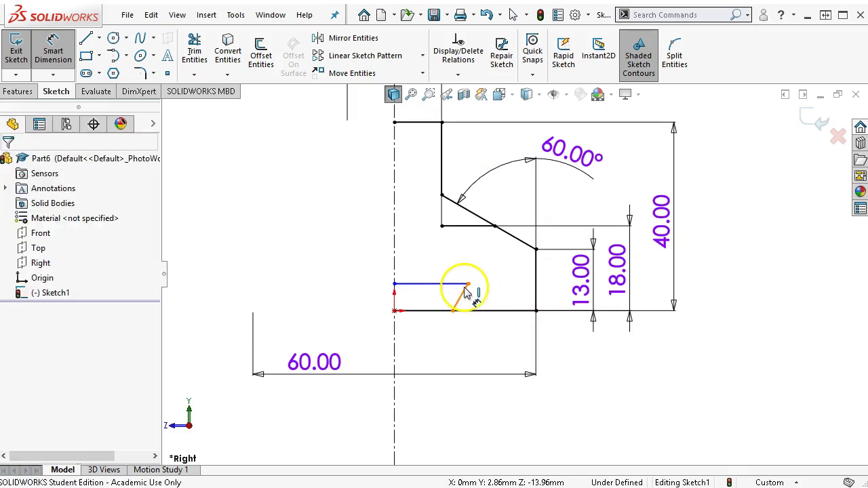
click(466, 296)
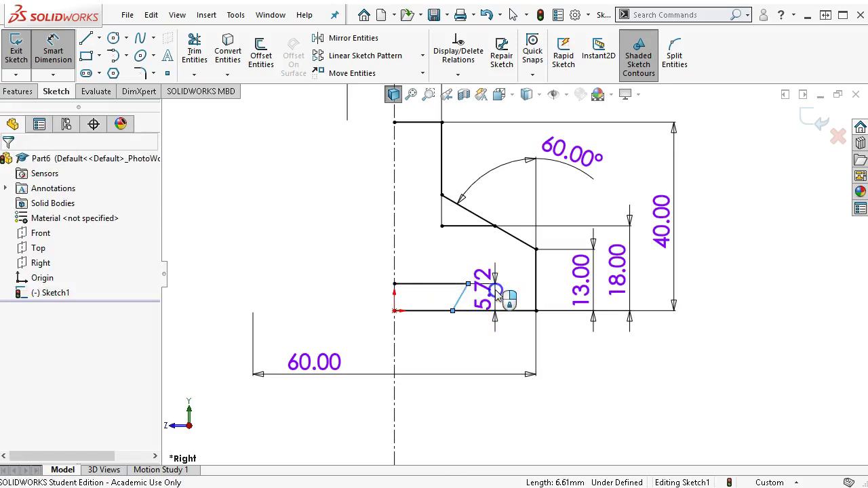
click(498, 293)
text(5)
key(Return)
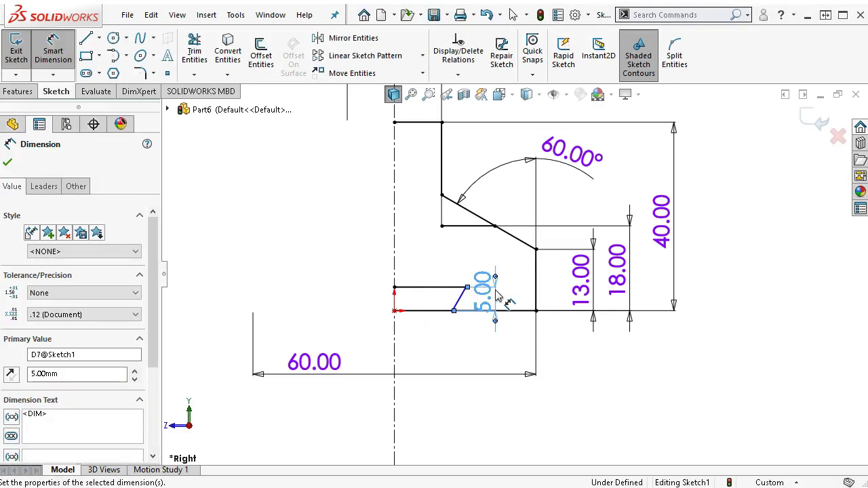
drag(489, 303, 359, 345)
Step: Try changing the 30.38 dimension to 20, then undo back to before it
click(371, 374)
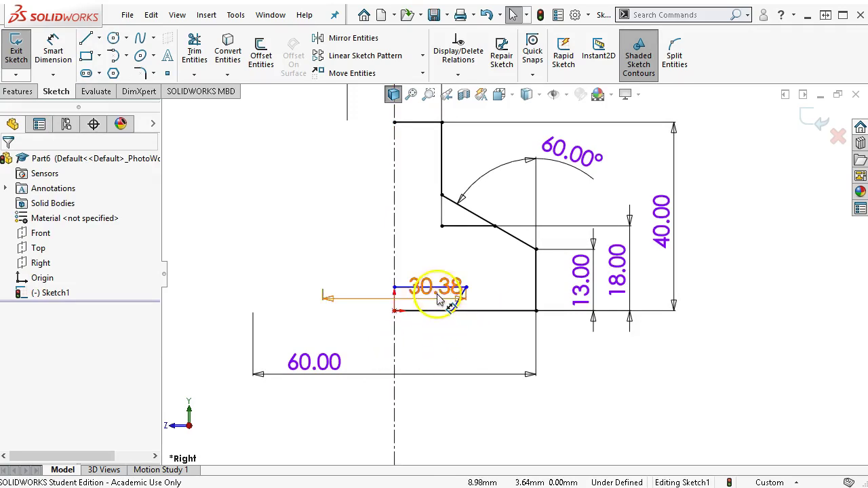
drag(442, 290, 420, 347)
double_click(420, 347)
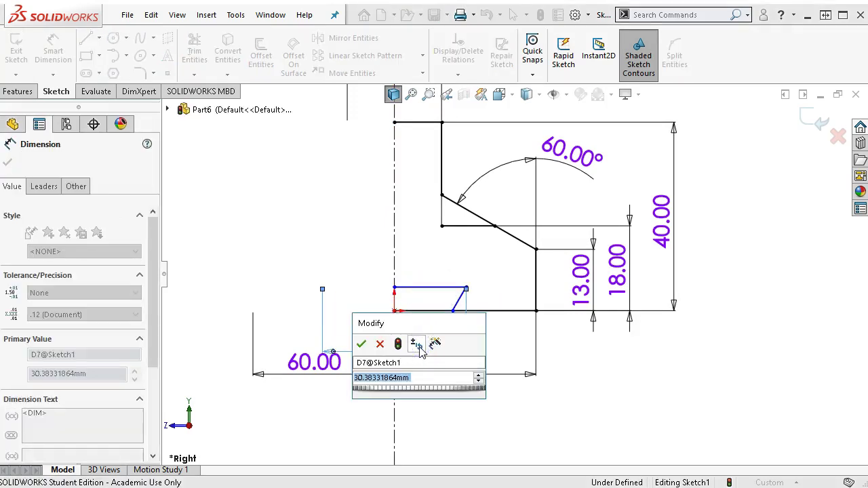
text(20)
key(Return)
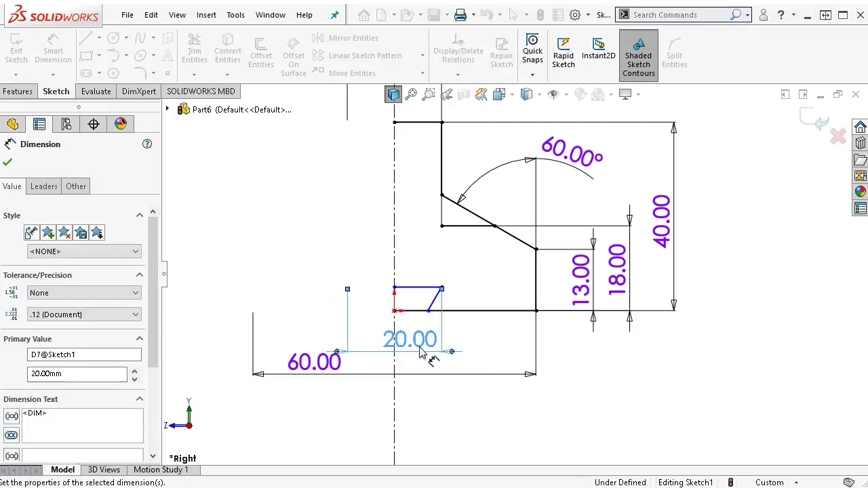
scroll(454, 334, down, 1)
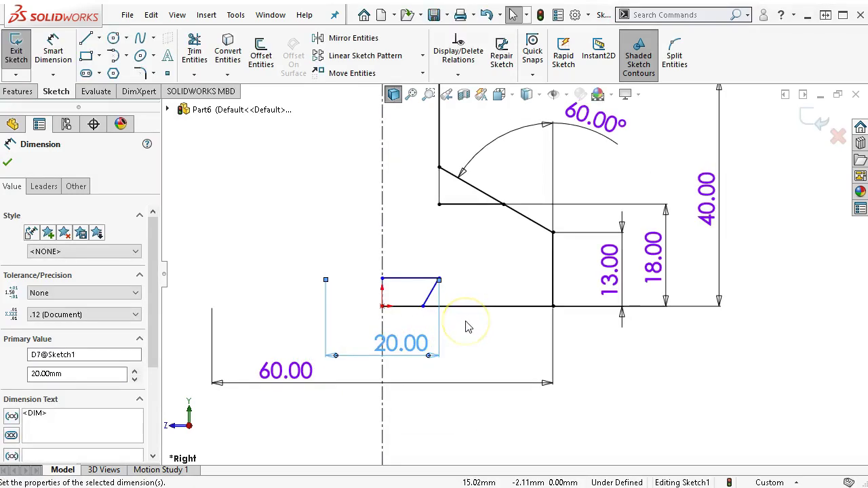
key(ctrl+z)
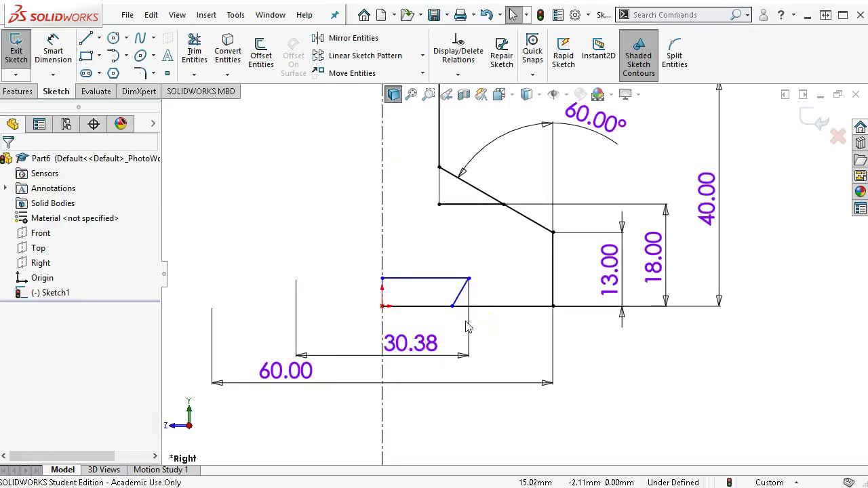
key(ctrl+z)
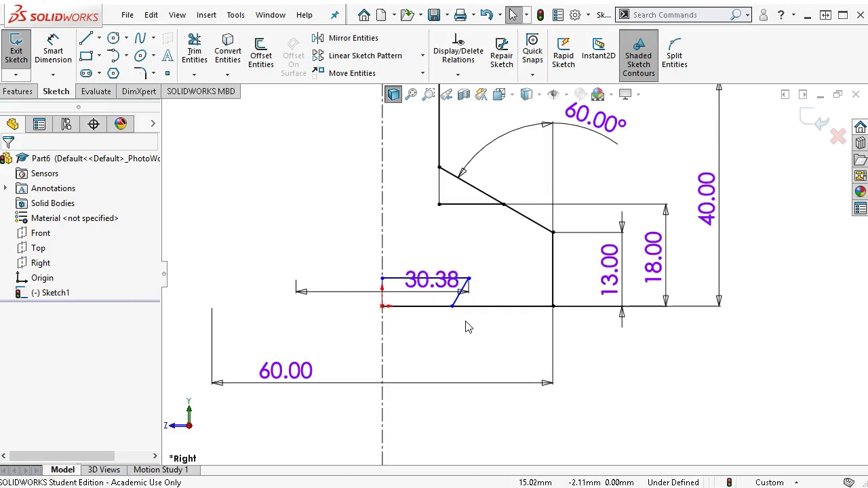
key(ctrl+z)
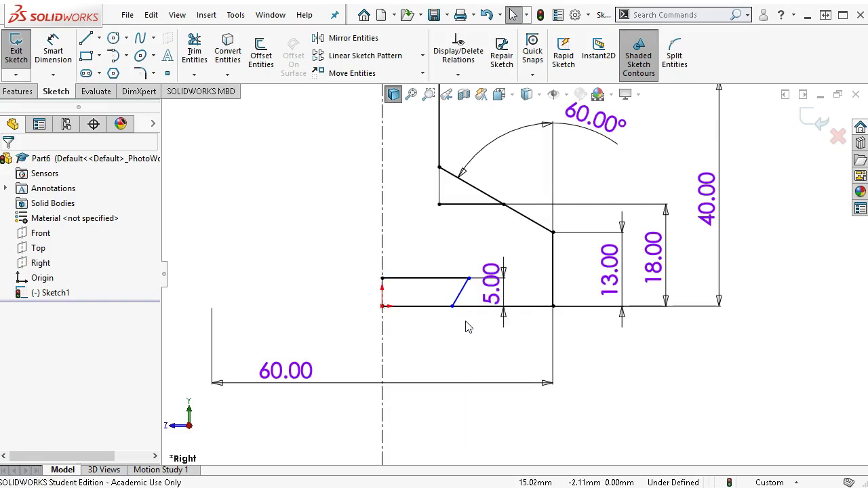
Step: Move the 5.00 label aside and dimension the slanted edge's lower end 20 mm across the centerline
drag(451, 298, 535, 373)
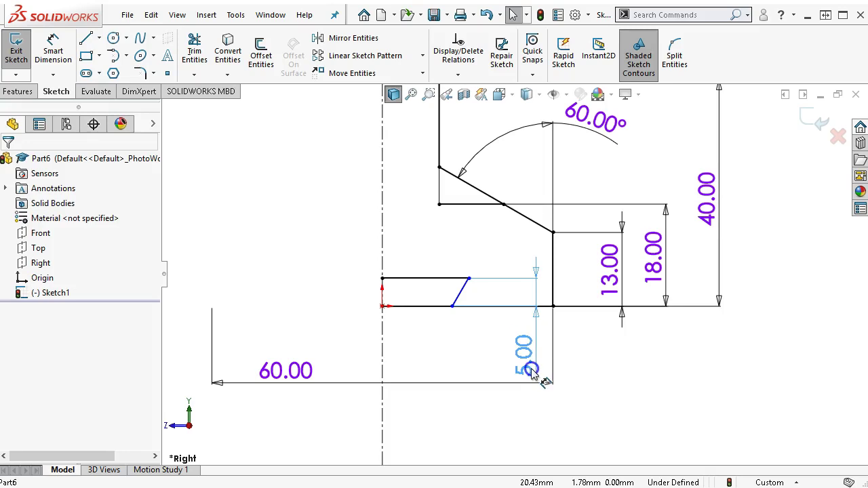
click(676, 364)
right_click(676, 364)
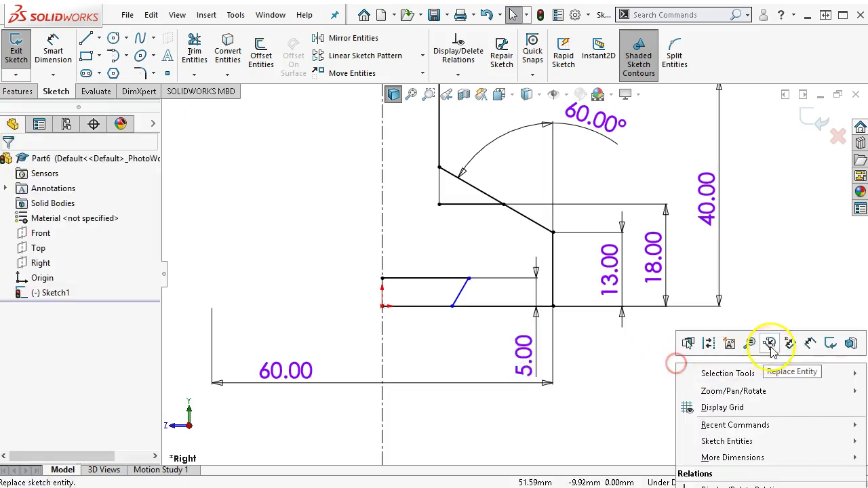
click(808, 344)
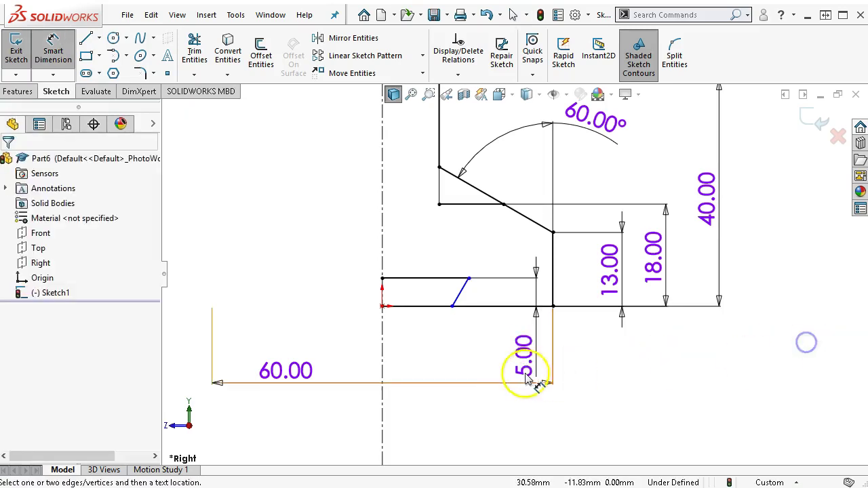
click(452, 307)
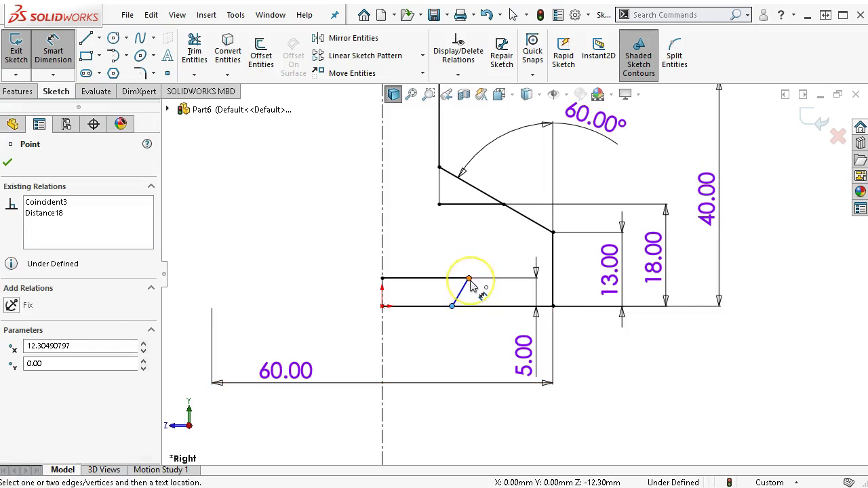
click(384, 329)
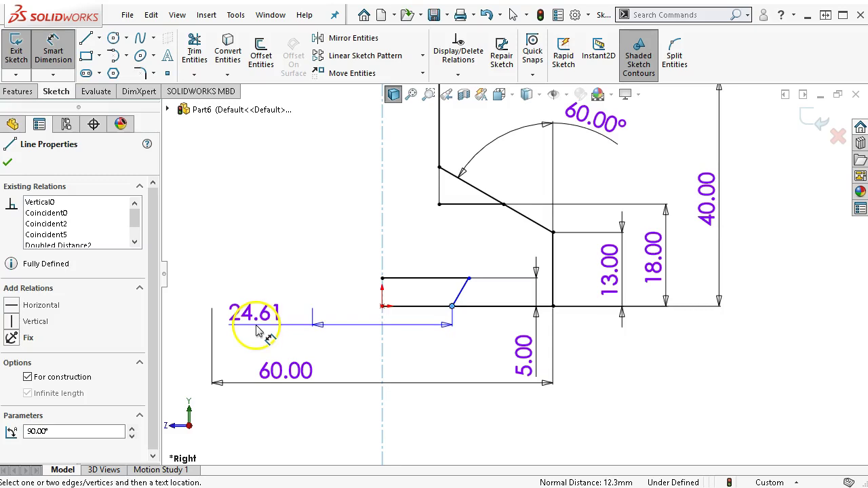
click(256, 329)
text(20)
key(Return)
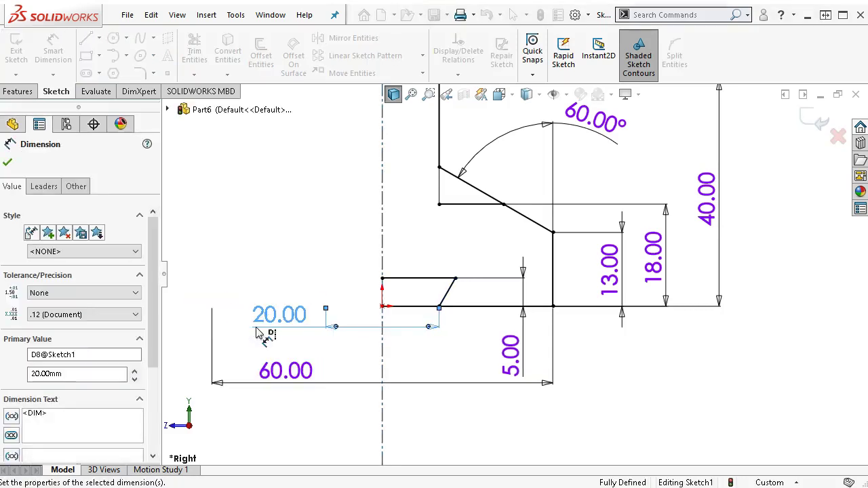
scroll(559, 285, up, 2)
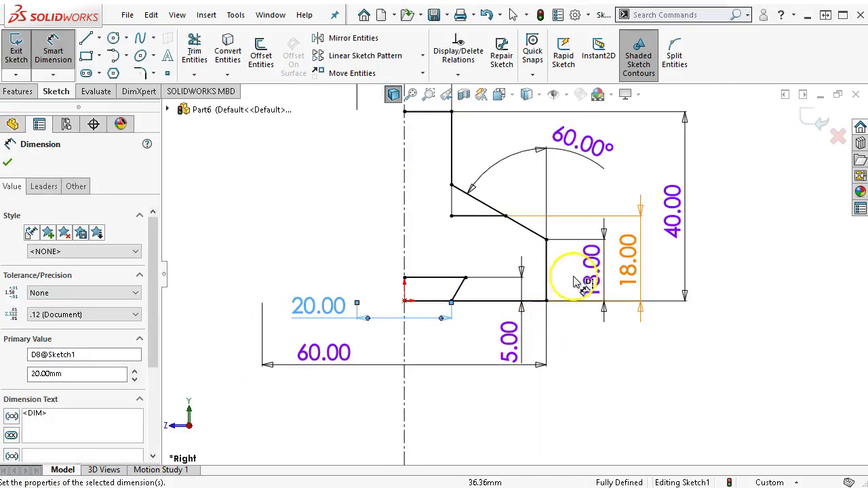
Step: Mirror the entire half-profile about the vertical centerline with Mirror Entities
right_click(658, 208)
click(664, 246)
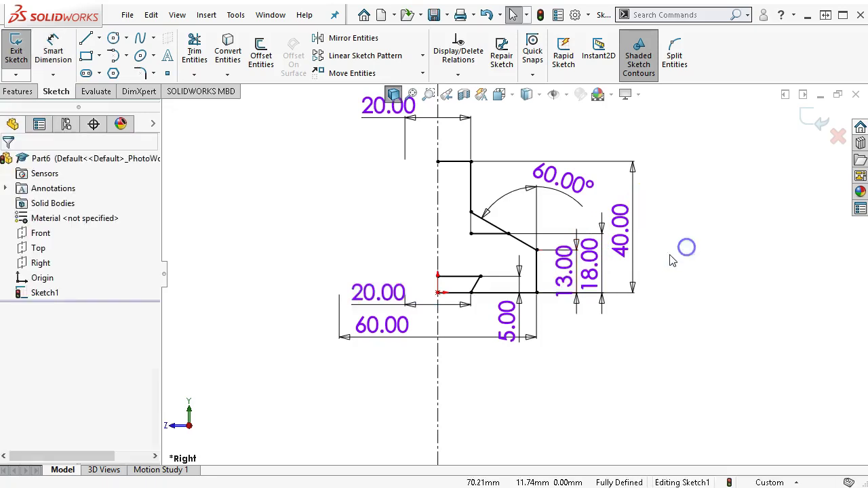
scroll(649, 253, up, 2)
scroll(505, 182, down, 2)
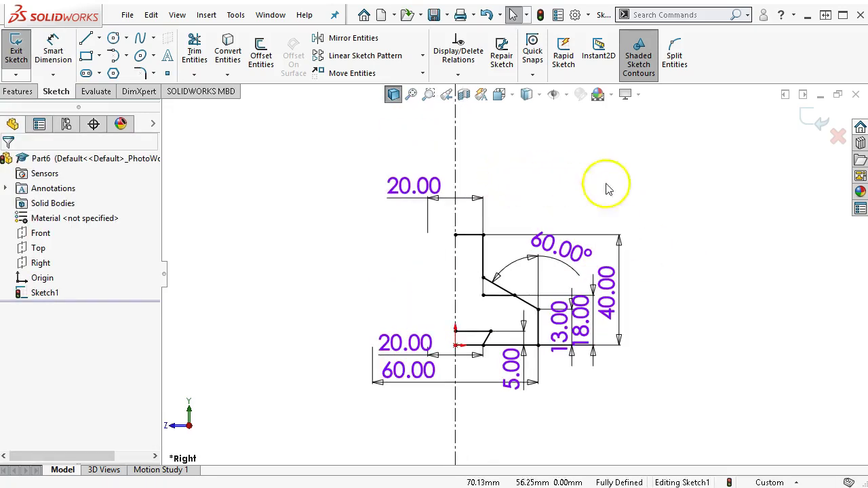
mouse_move(646, 183)
mouse_down()
mouse_move(612, 231)
mouse_move(357, 452)
mouse_move(291, 457)
mouse_move(293, 434)
mouse_up()
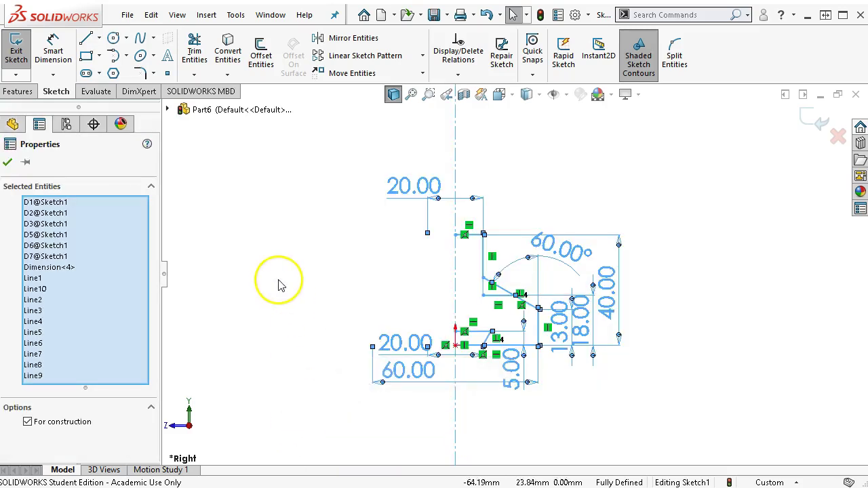
click(457, 155)
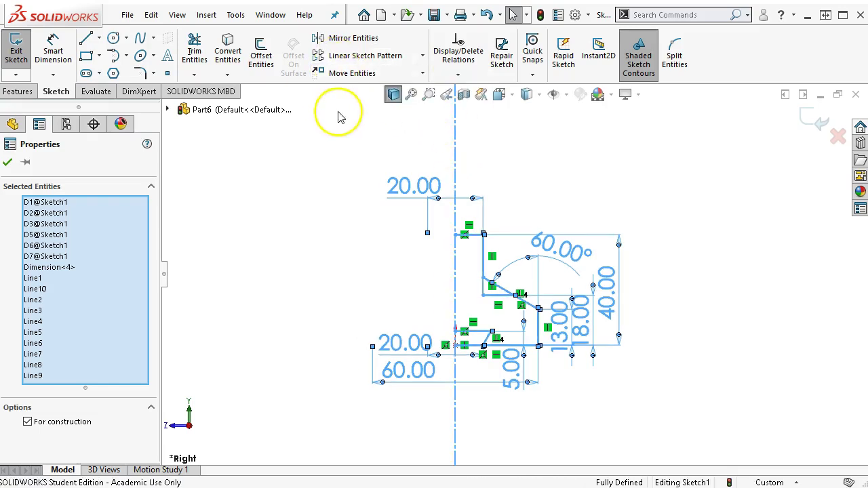
click(349, 38)
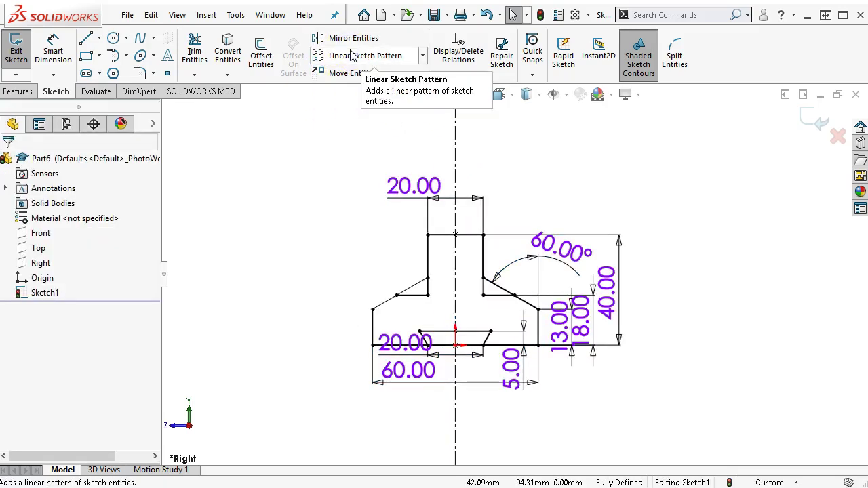
click(442, 375)
scroll(445, 380, down, 3)
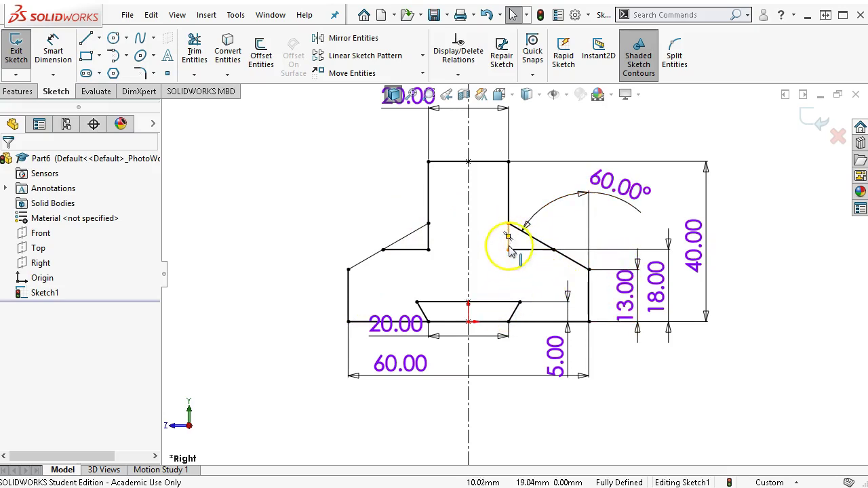
Step: Convert the right notch's short lines and the left notch's vertical line to construction geometry
click(524, 261)
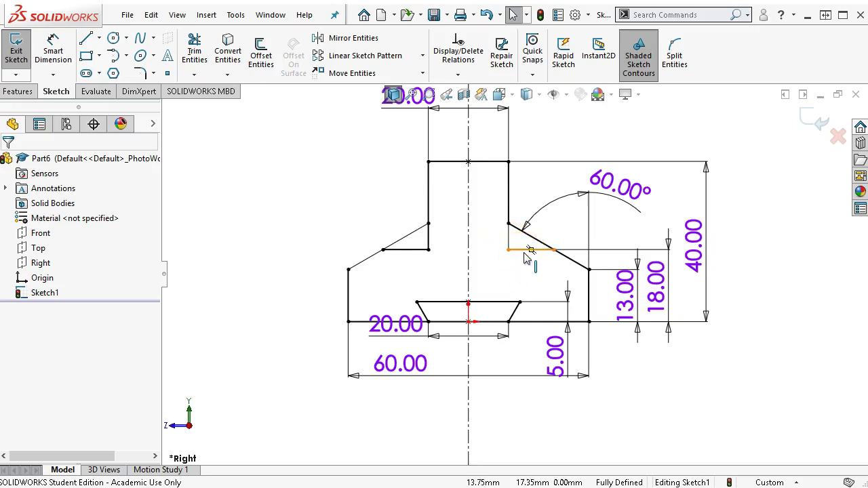
click(606, 251)
click(519, 252)
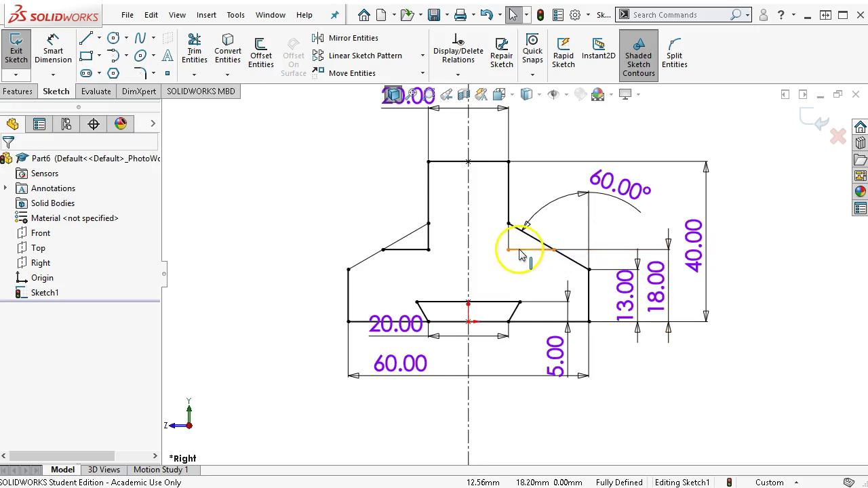
ctrl+click(509, 237)
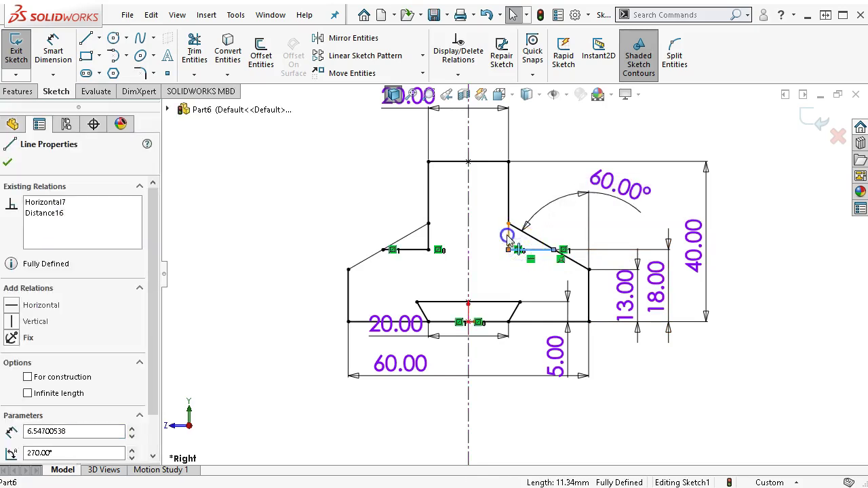
ctrl+click(428, 238)
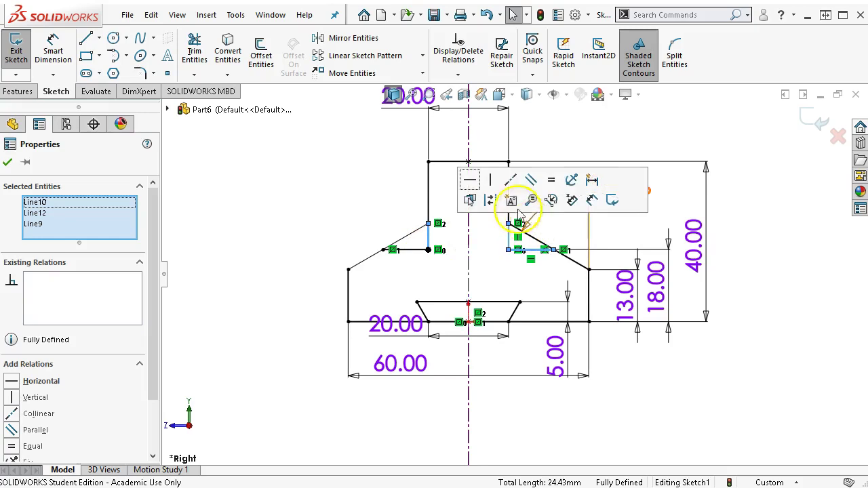
click(491, 202)
click(370, 210)
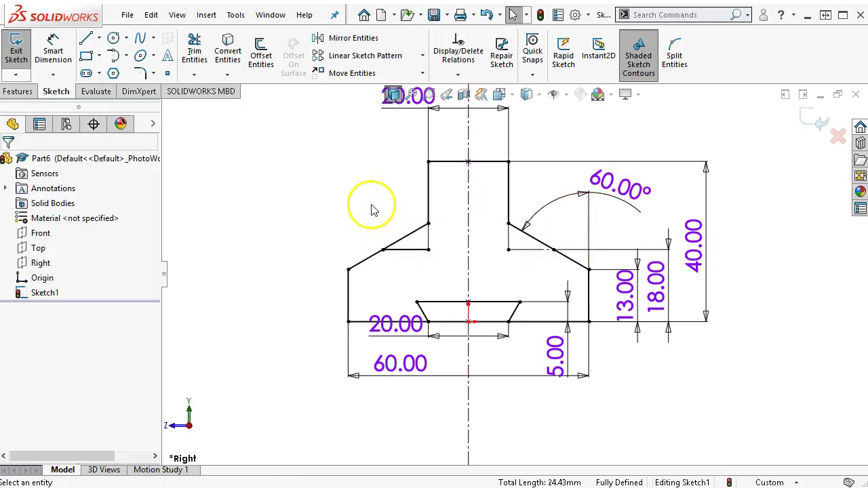
Step: Convert the left notch's short horizontal line to construction geometry too
click(415, 249)
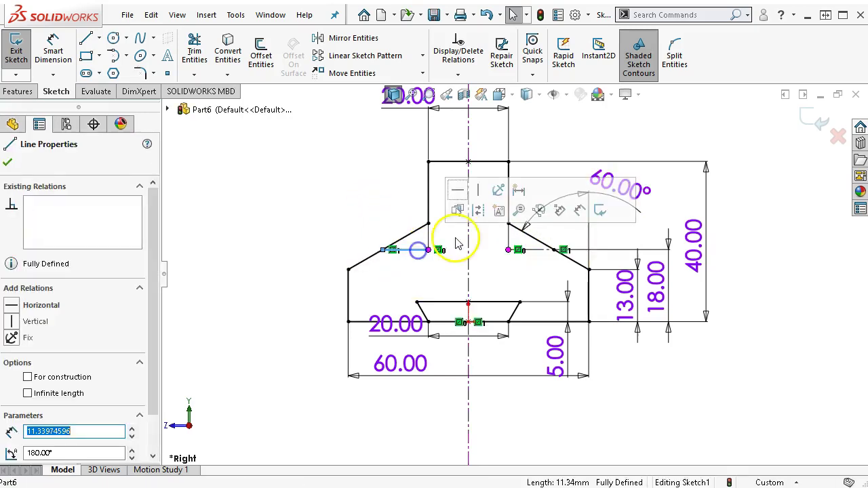
click(477, 209)
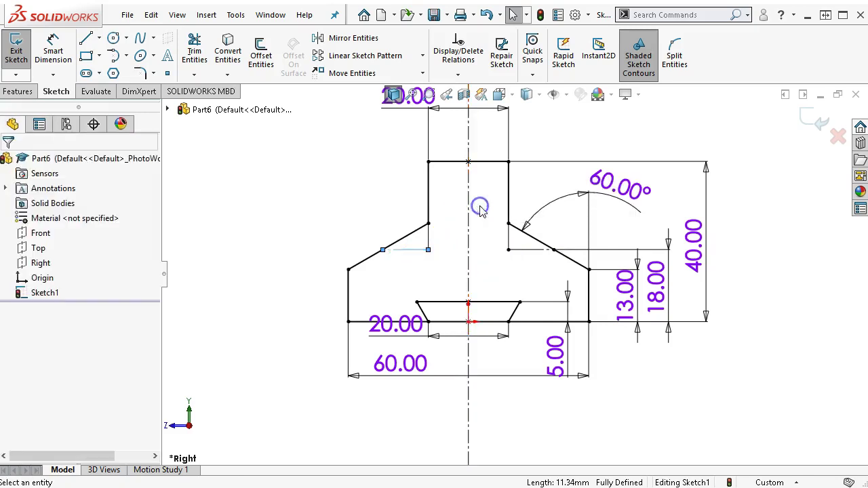
click(348, 202)
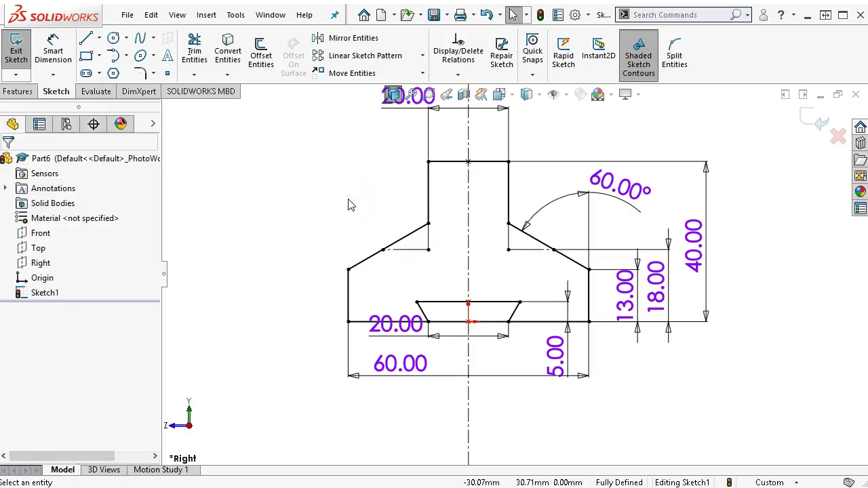
click(455, 248)
click(362, 245)
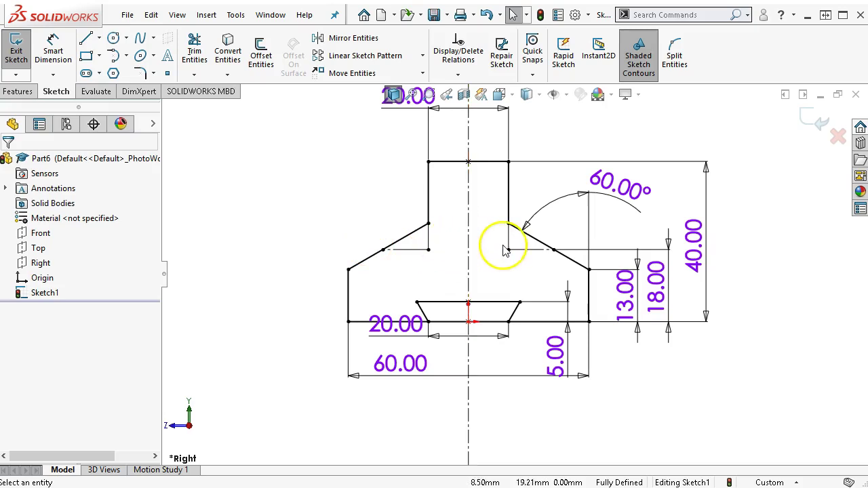
click(423, 237)
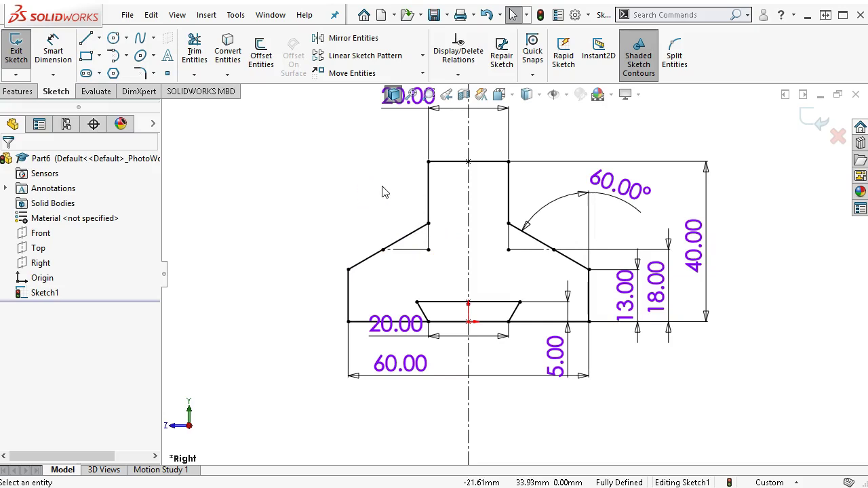
click(18, 91)
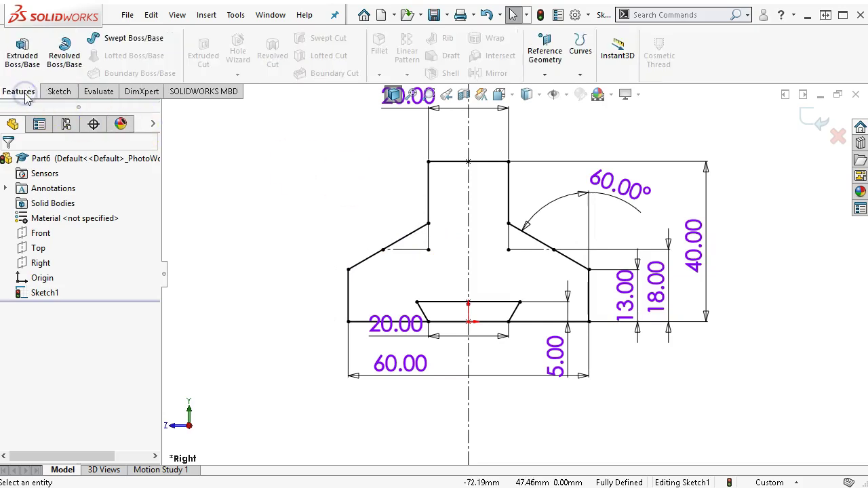
Step: Extrude Sketch1's profile region 45 mm Blind in the reversed direction as Boss-Extrude1
click(27, 57)
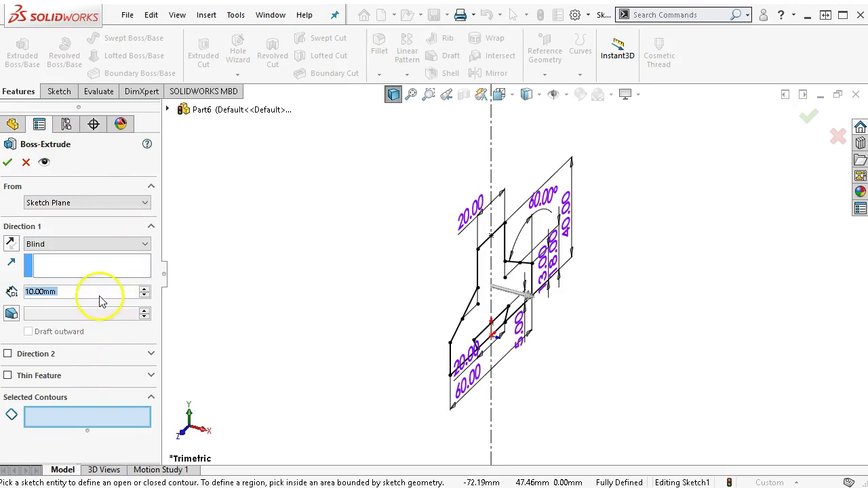
text(465)
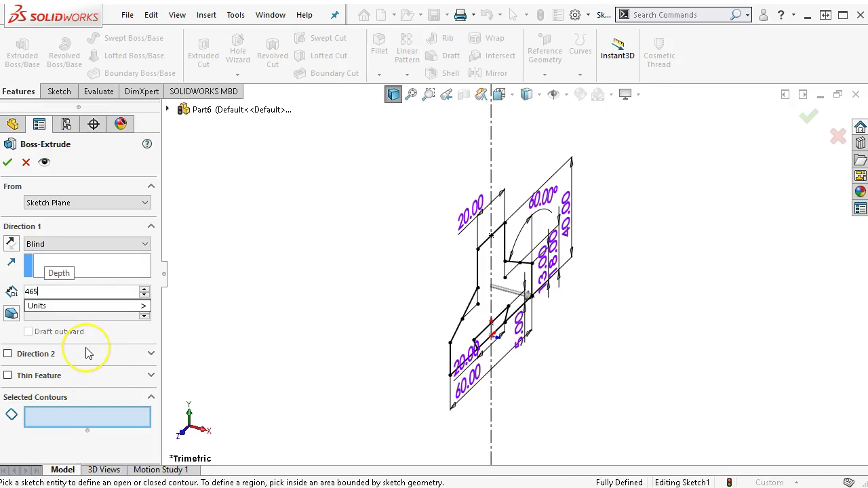
key(BackSpace)
key(BackSpace)
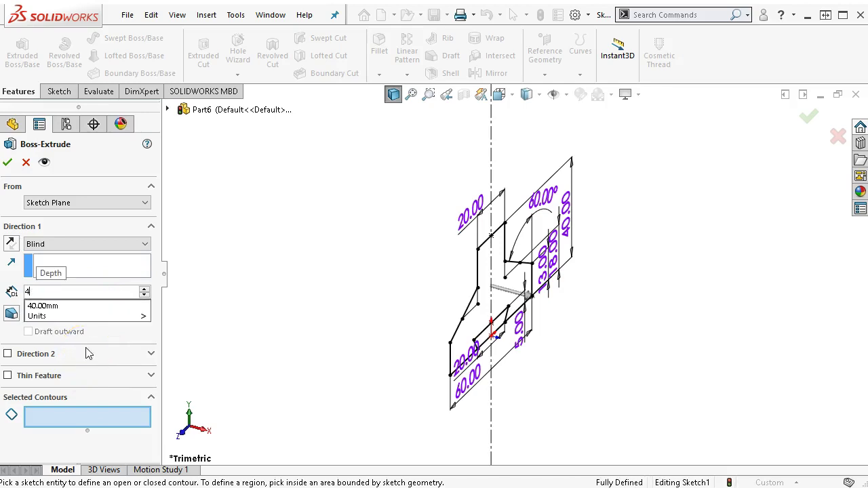
text(5)
key(Return)
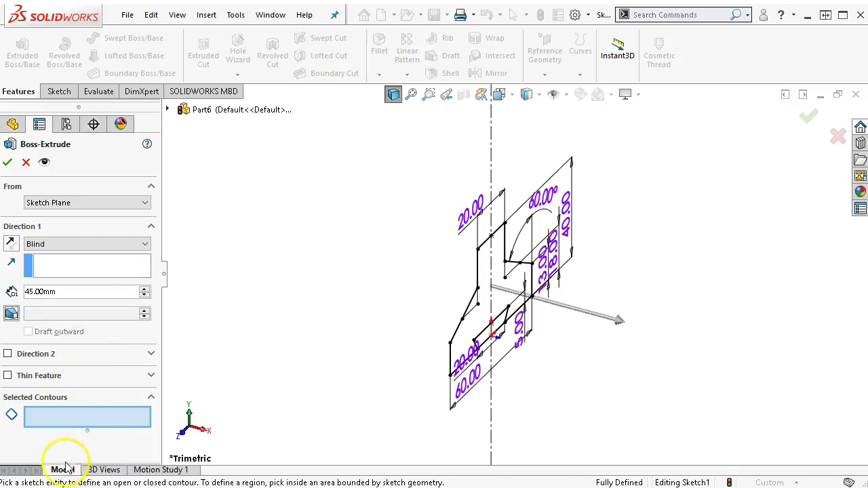
click(476, 316)
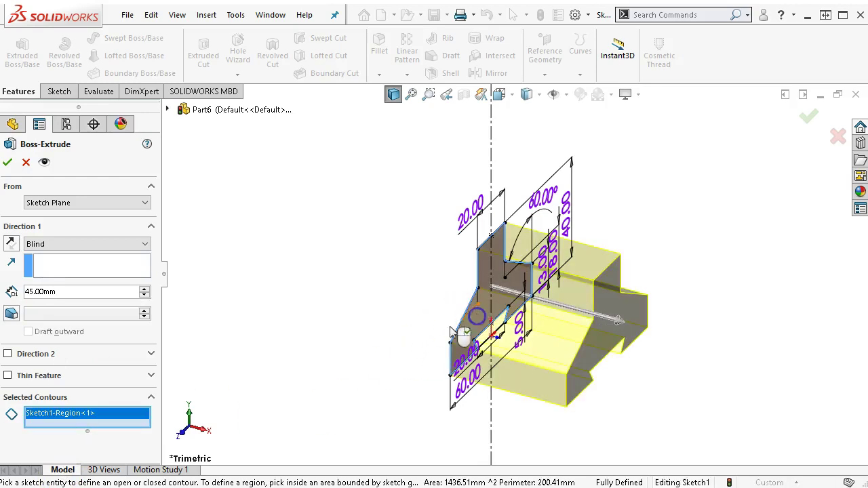
click(11, 243)
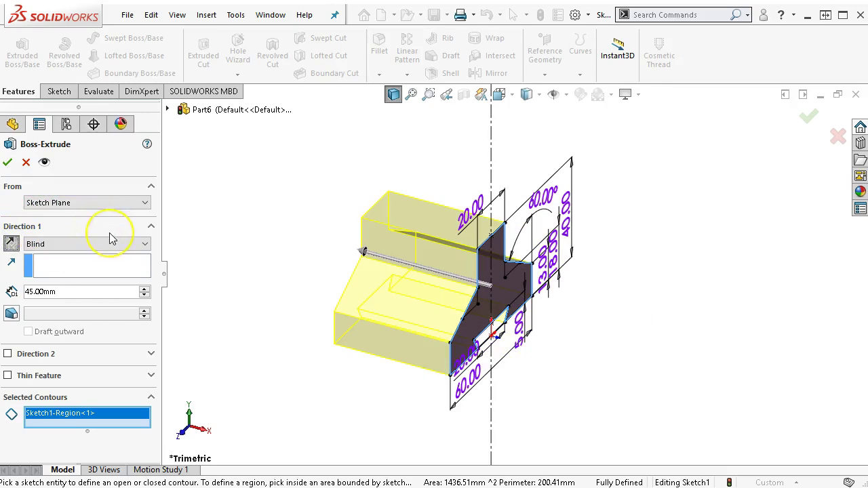
click(7, 162)
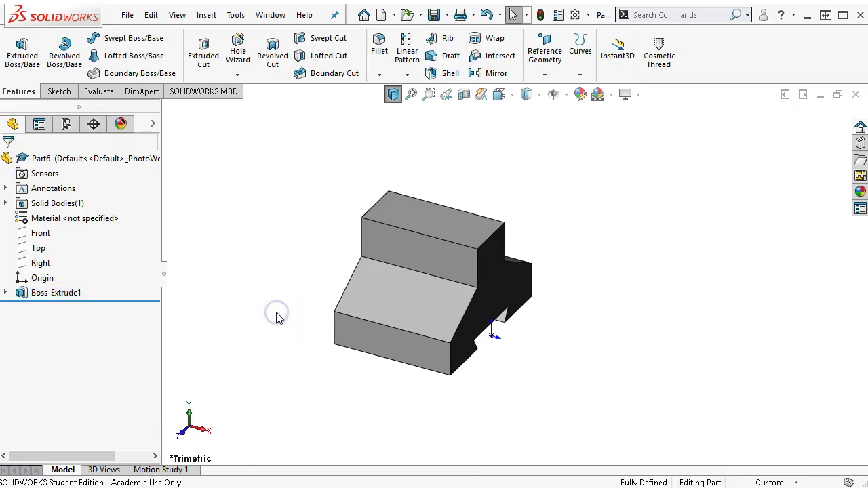
Step: Show Sketch1's profile lines on the extruded block in isometric view
key(ctrl+7)
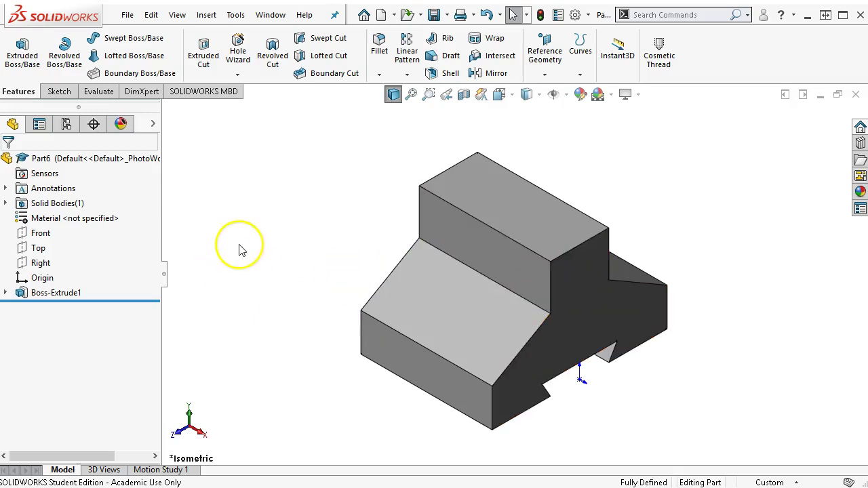
click(252, 278)
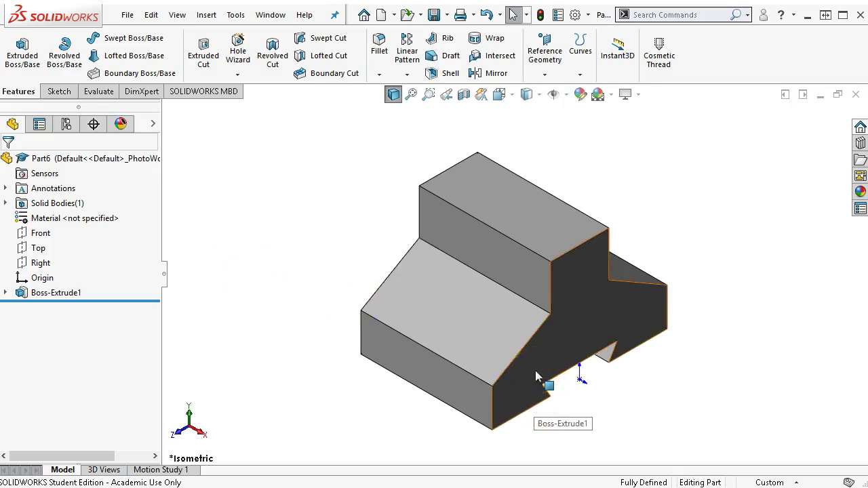
click(546, 316)
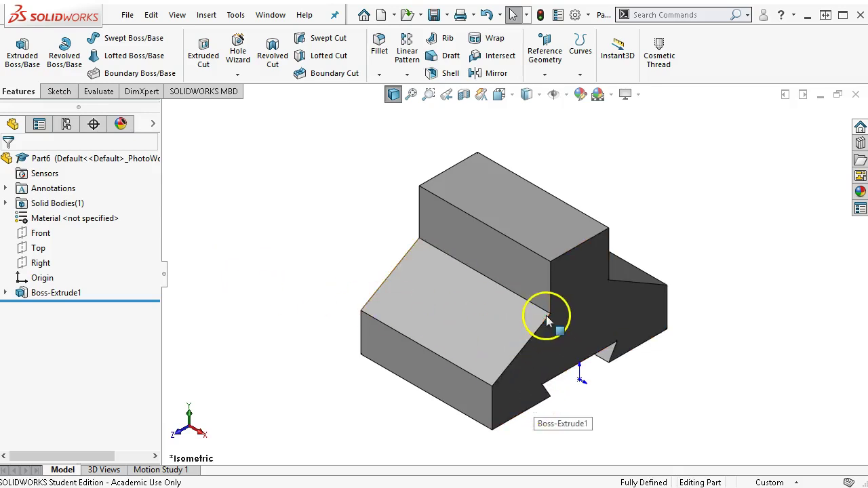
click(5, 293)
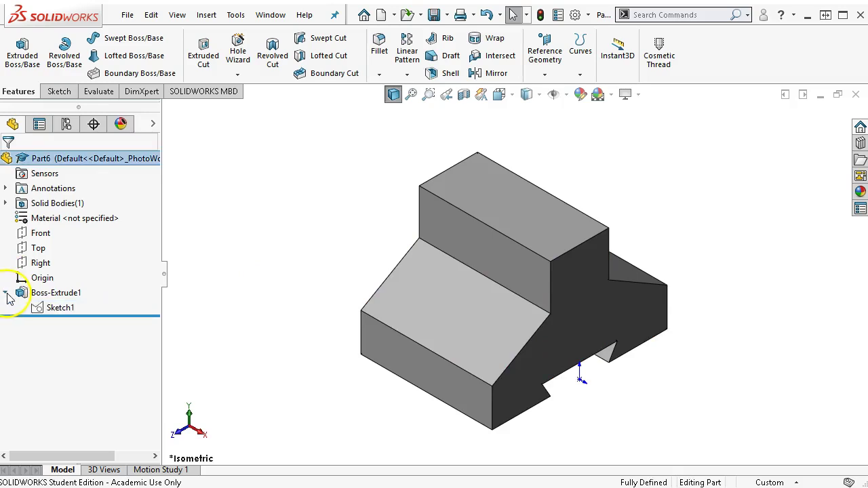
right_click(67, 309)
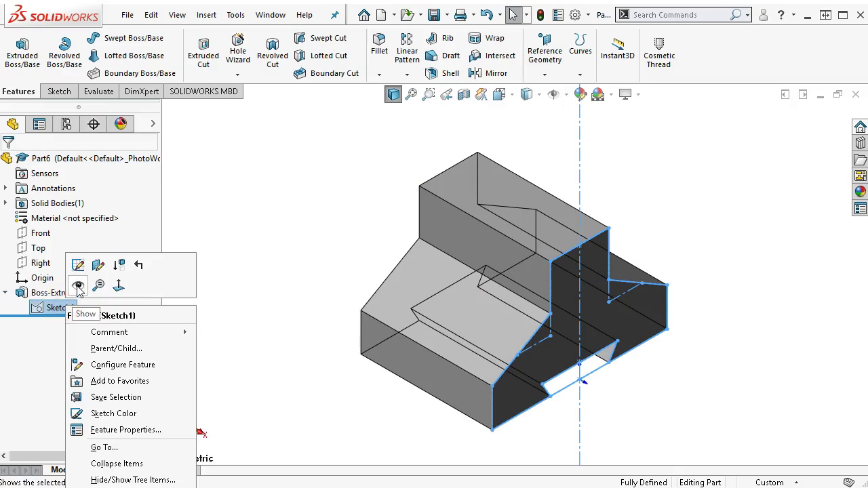
click(78, 285)
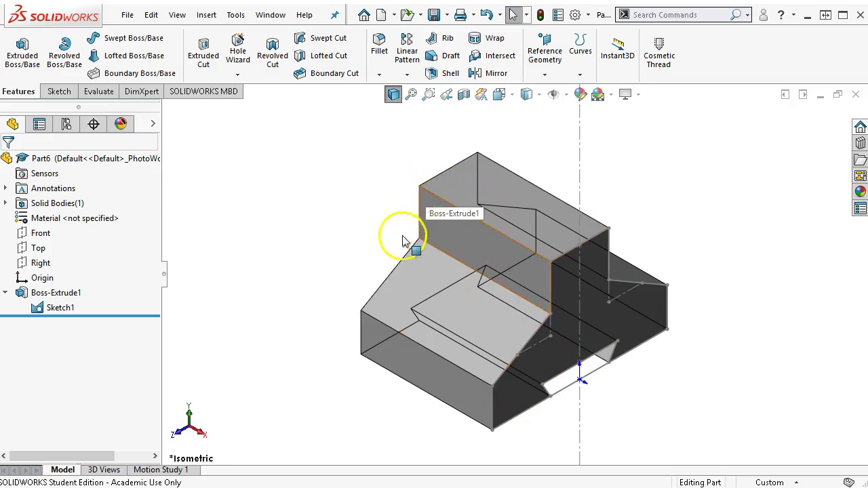
click(338, 224)
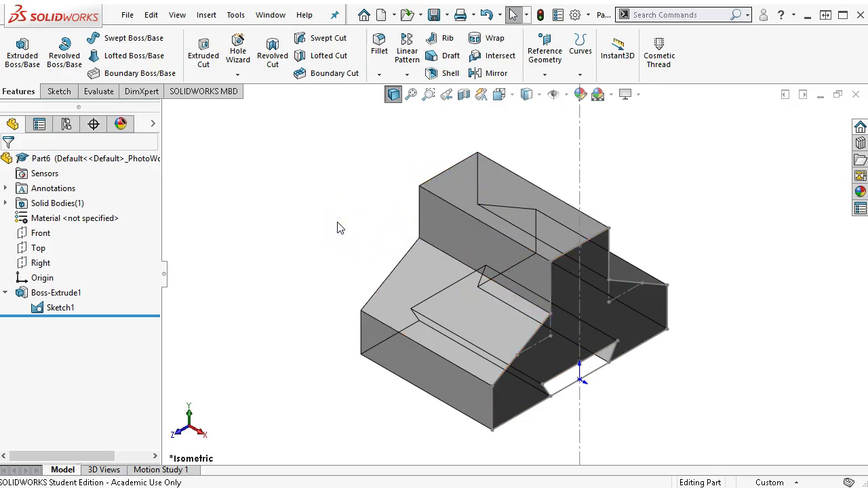
click(306, 230)
click(41, 234)
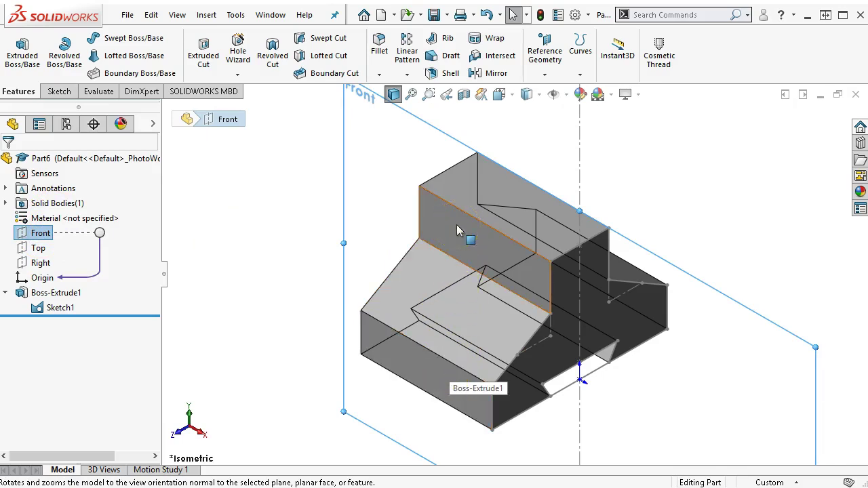
Step: On a new Front-plane sketch, draw a horizontal, vertical and slanted line chain to the block's top corner
right_click(40, 233)
click(49, 213)
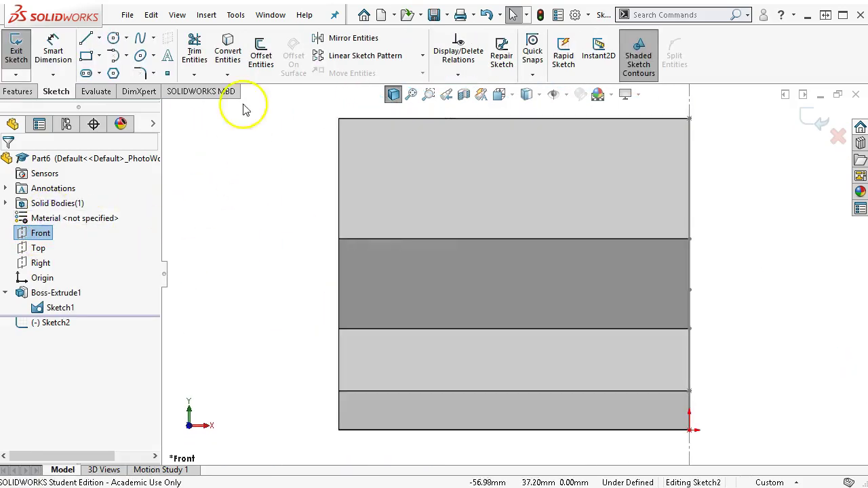
click(85, 38)
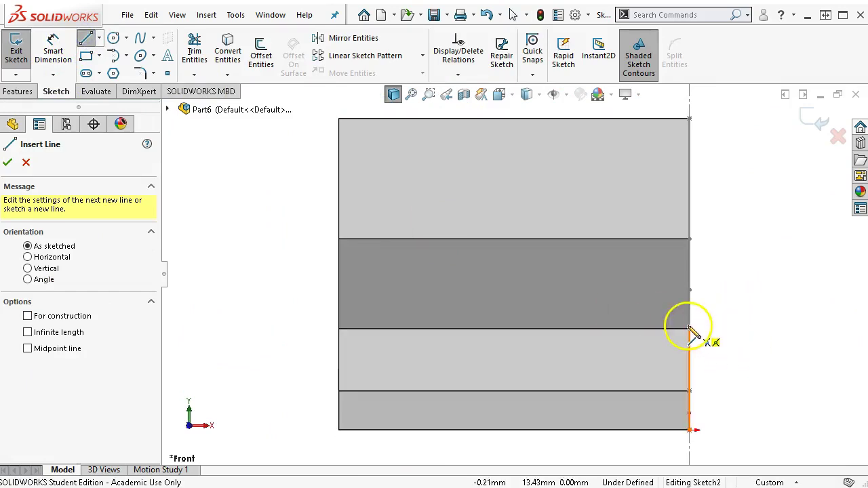
middle_drag(732, 329, 669, 347)
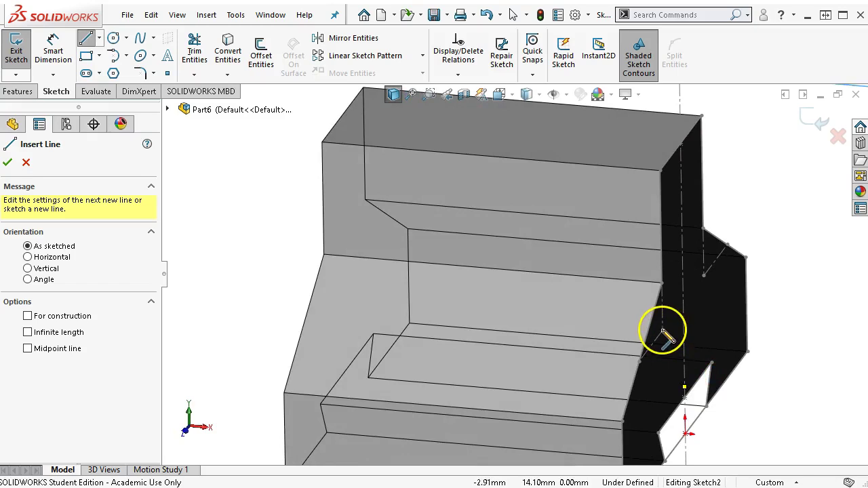
click(685, 323)
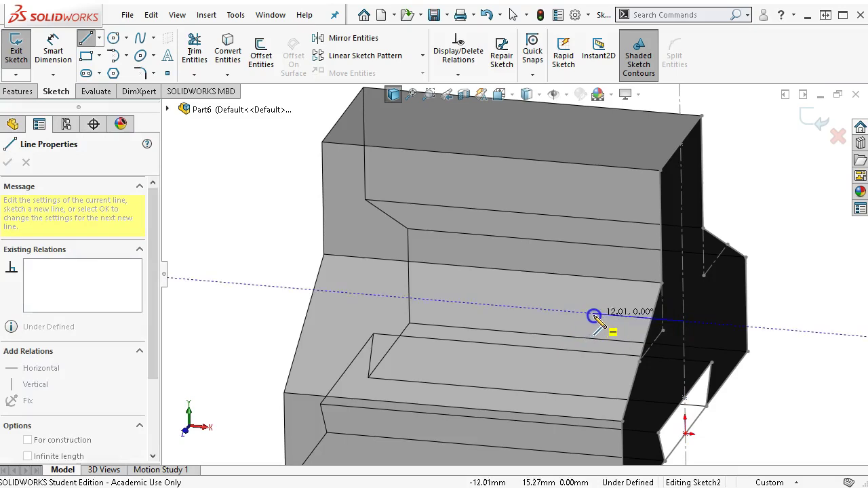
click(593, 316)
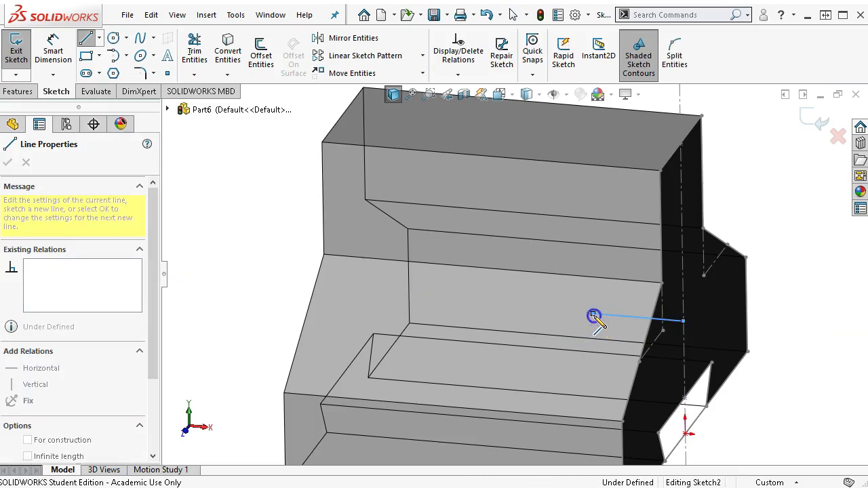
click(593, 265)
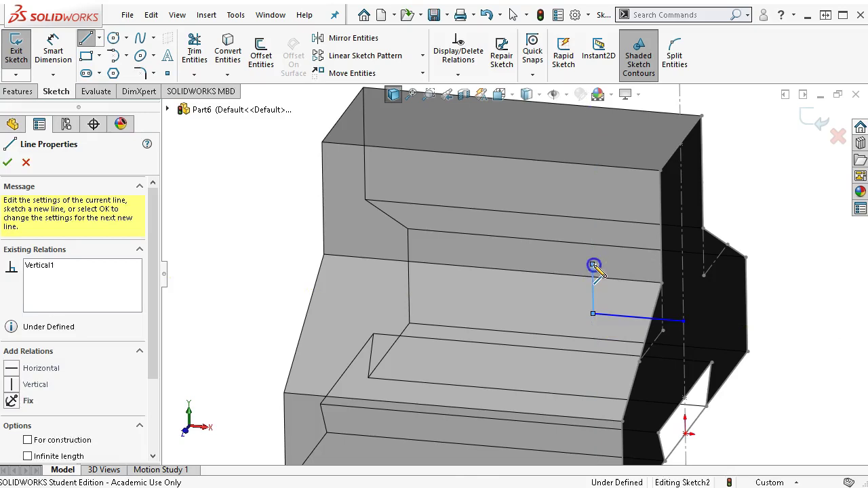
double_click(339, 119)
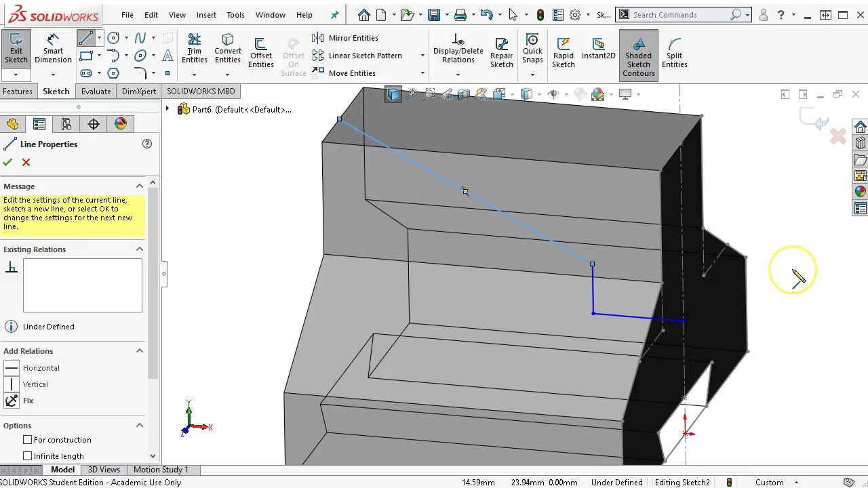
Step: Snap the slanted line's end to the top-left corner and move the horizontal line's end up the right edge
key(ctrl+1)
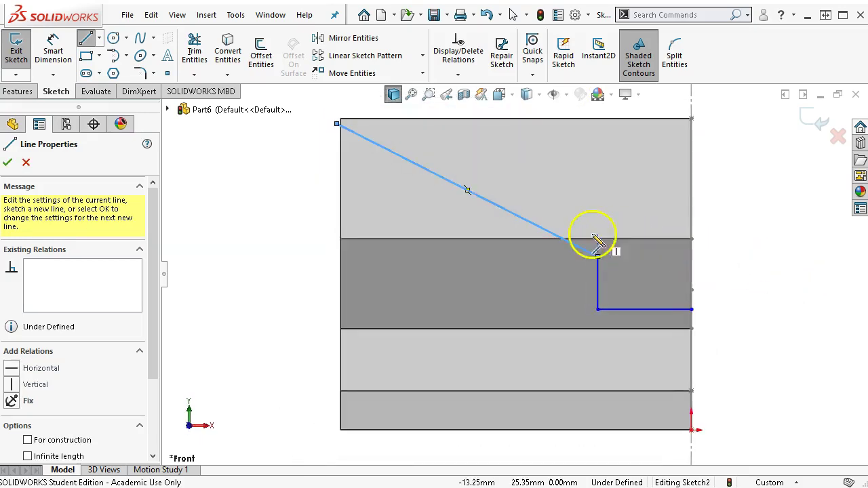
right_click(724, 167)
click(736, 176)
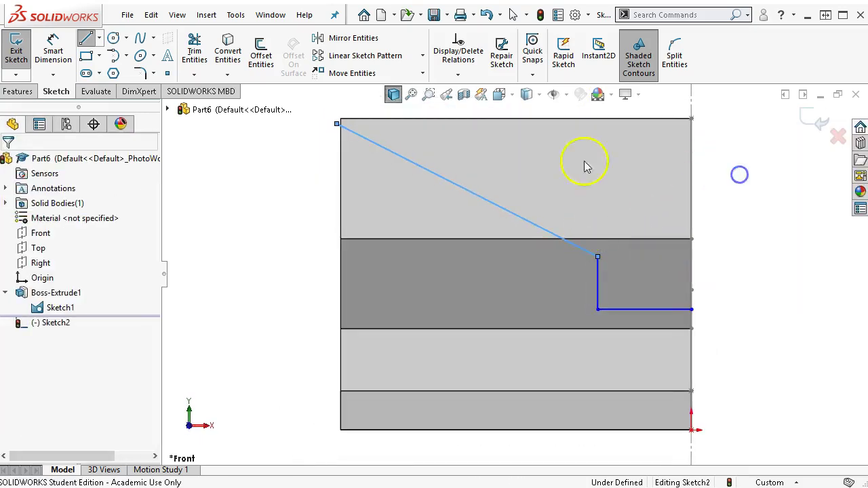
click(335, 126)
mouse_move(337, 128)
mouse_down()
mouse_move(357, 119)
mouse_move(341, 119)
mouse_up()
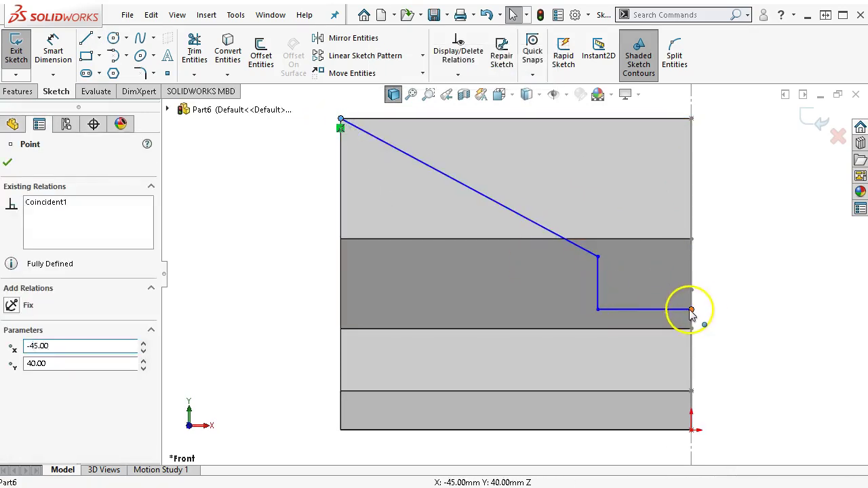
drag(692, 310, 691, 292)
Step: Make the horizontal line's right endpoint coincident with Sketch1's corner point
scroll(674, 262, down, 2)
click(674, 262)
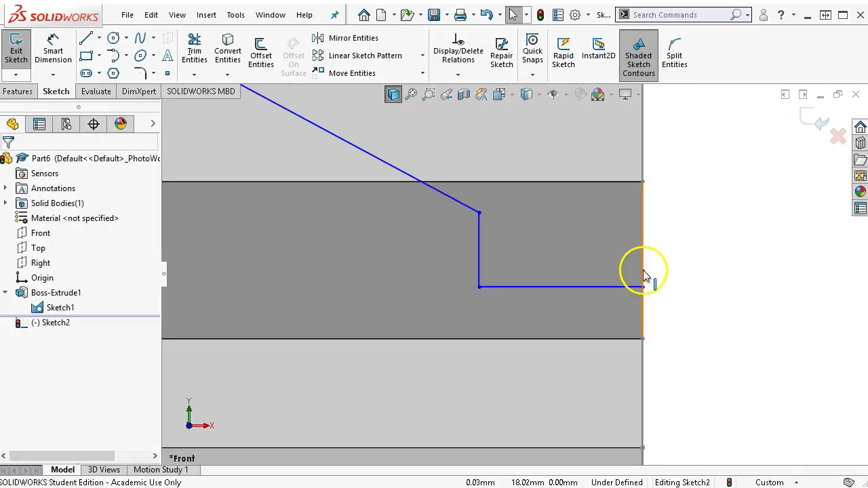
middle_drag(646, 276, 694, 248)
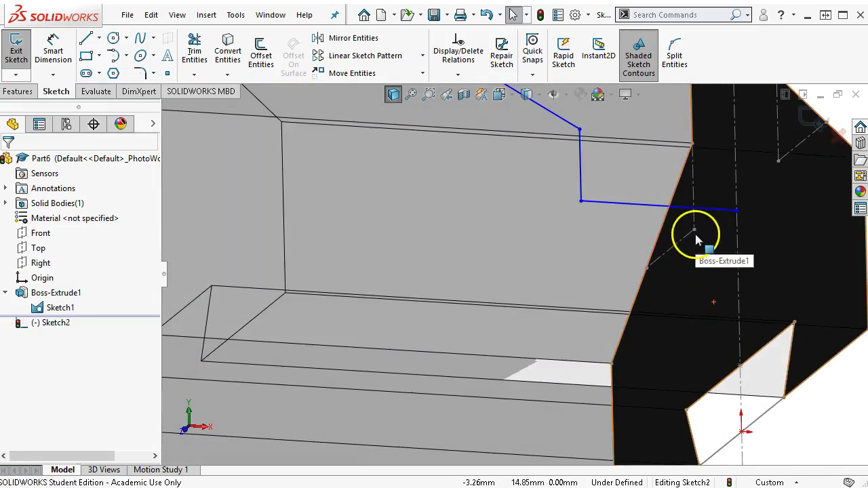
click(694, 230)
scroll(726, 272, up, 3)
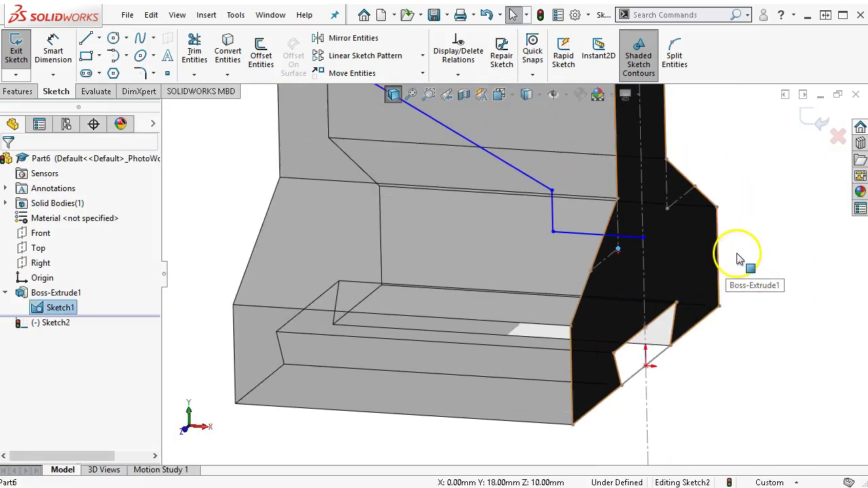
ctrl+click(644, 240)
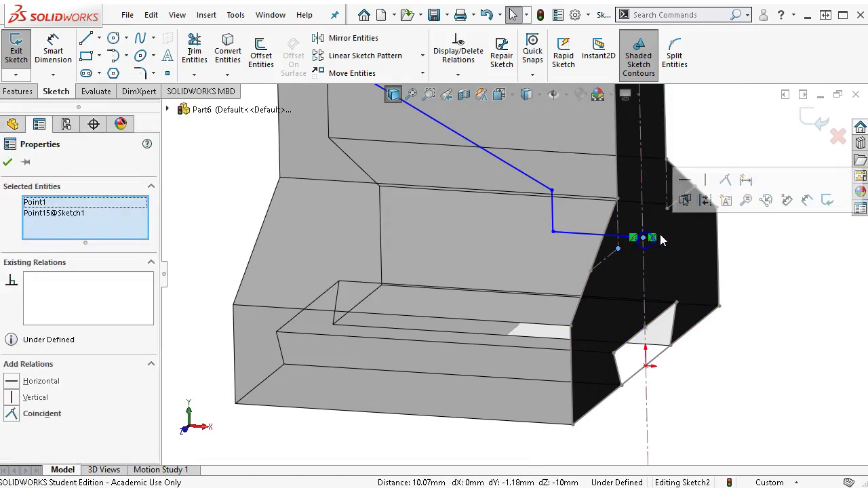
click(724, 180)
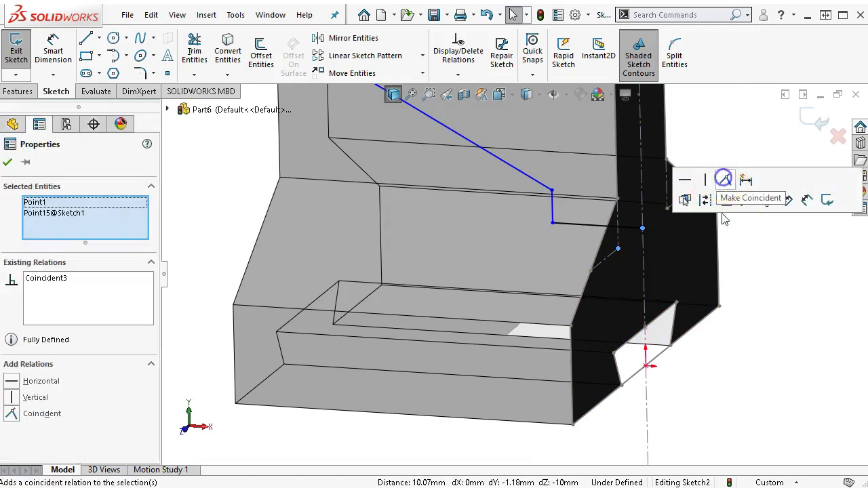
click(776, 282)
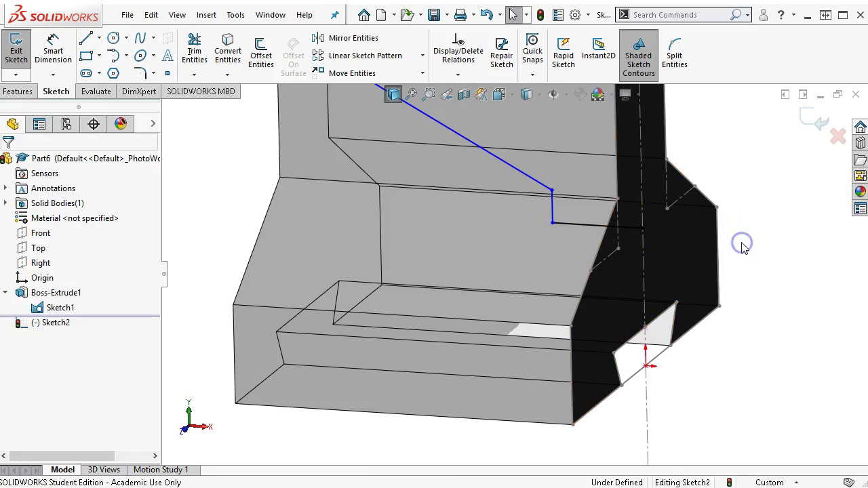
key(ctrl+8)
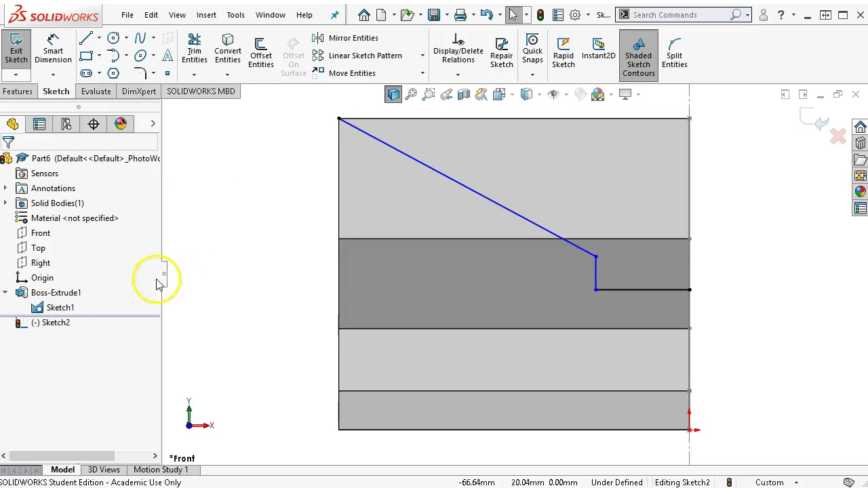
drag(27, 324, 236, 224)
Step: Dimension the sloped line at 105° from the vertical reference
right_click(236, 224)
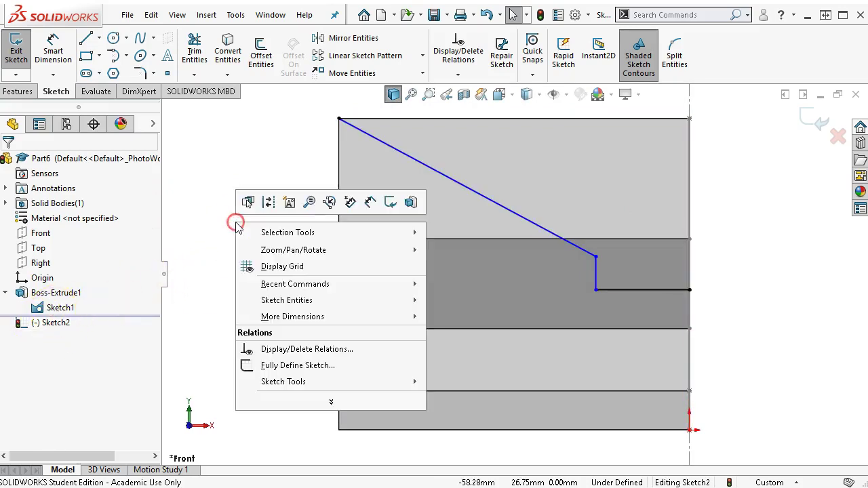
click(370, 202)
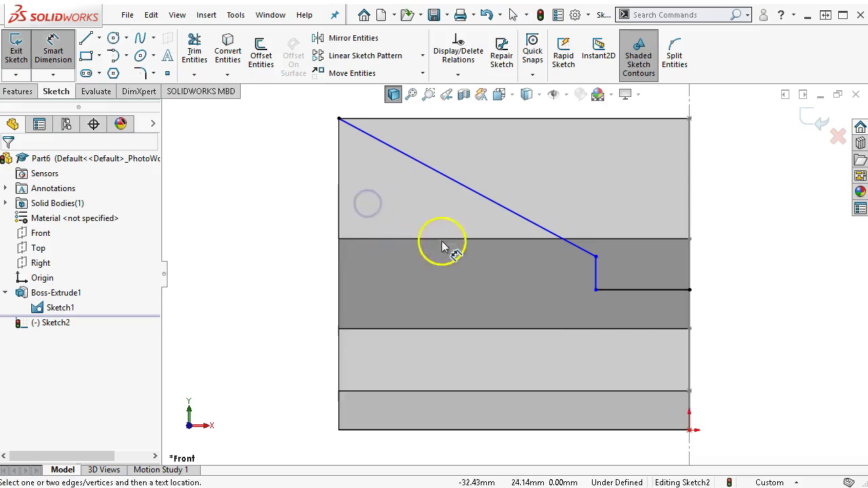
scroll(366, 150, down, 2)
scroll(413, 173, up, 2)
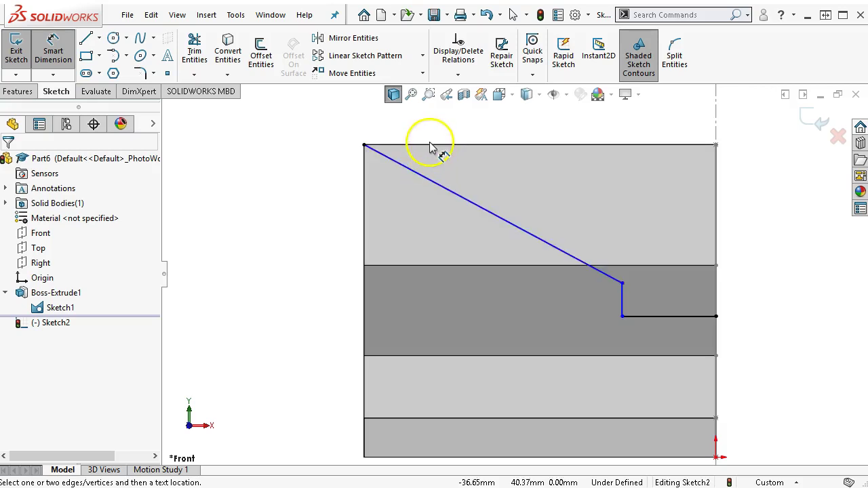
click(364, 146)
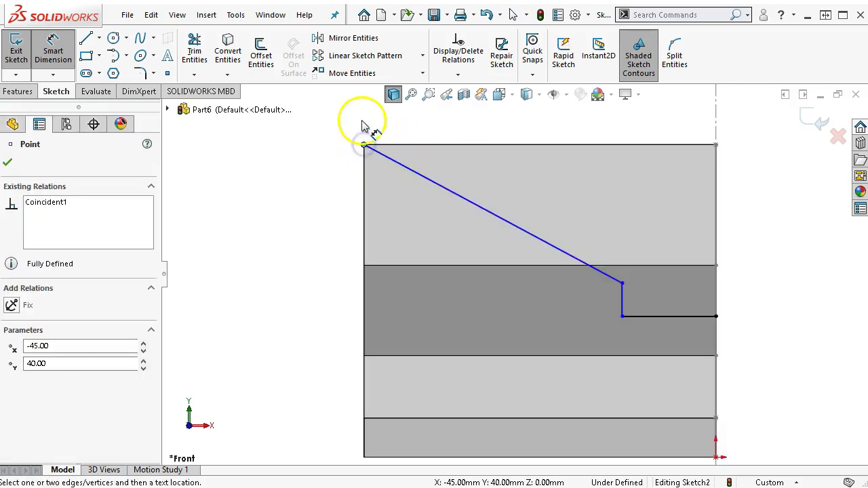
click(396, 167)
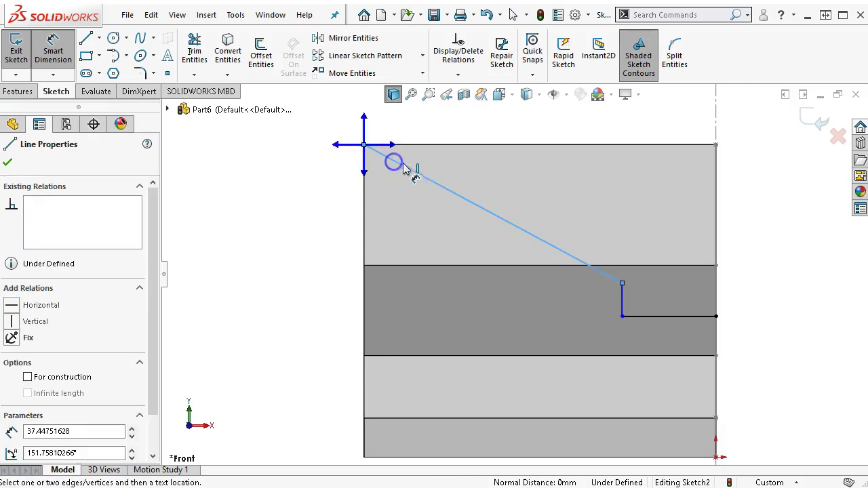
click(365, 122)
click(421, 127)
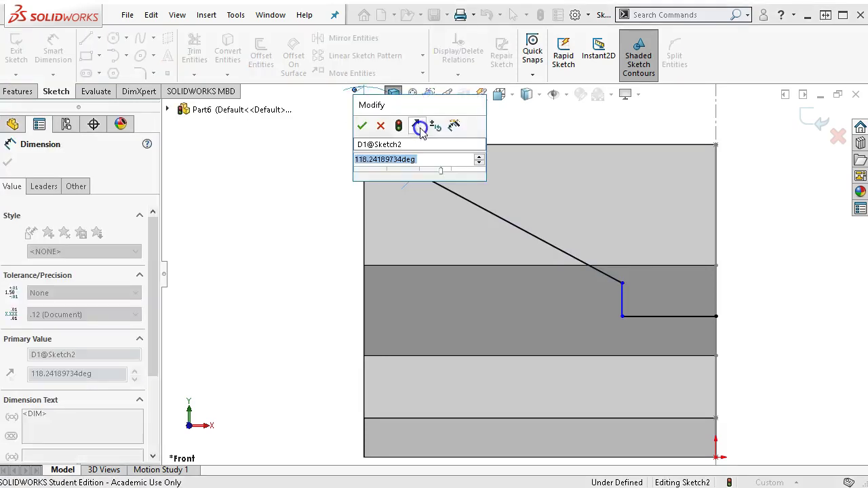
text(105)
key(Return)
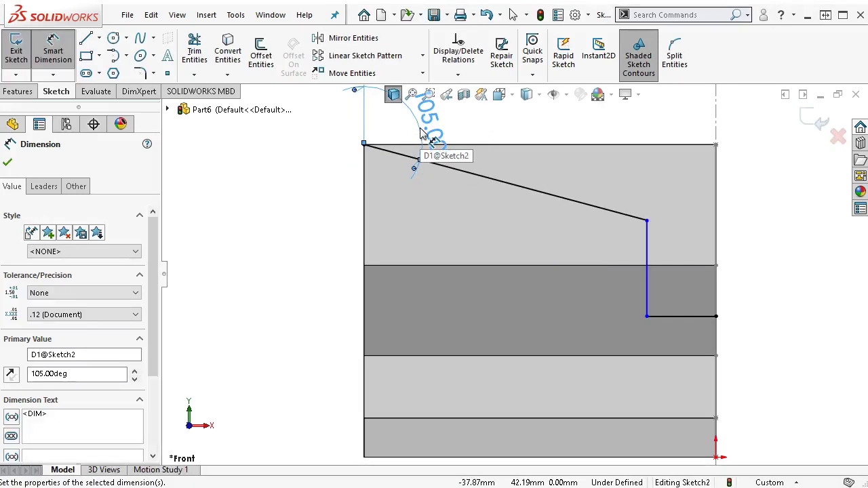
Step: Dimension the horizontal ledge line at 10 mm, fully defining Sketch2
scroll(566, 217, up, 1)
scroll(566, 217, up, 2)
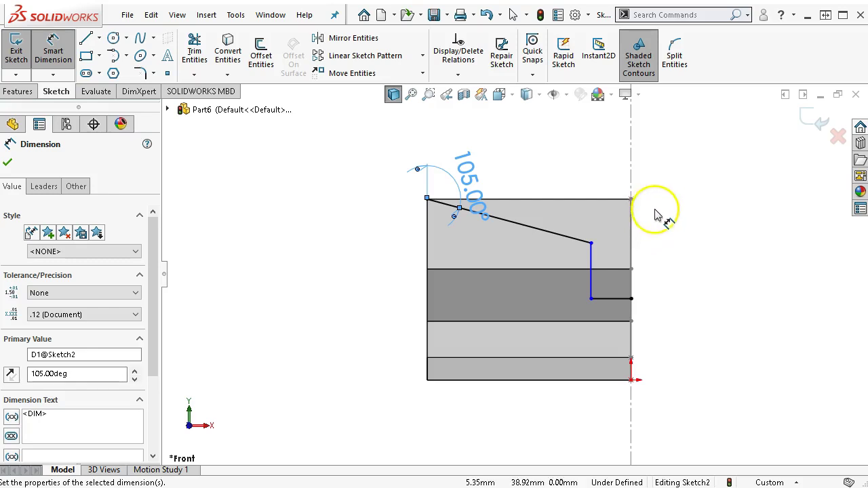
scroll(654, 246, down, 1)
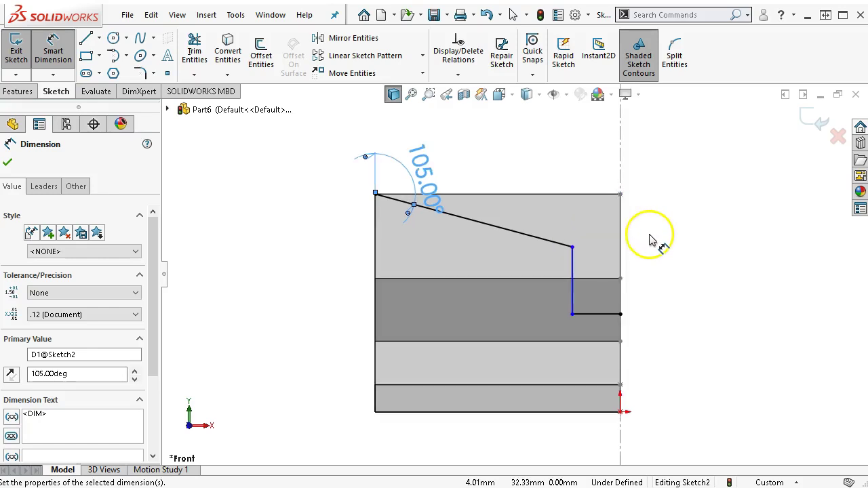
click(600, 315)
click(674, 365)
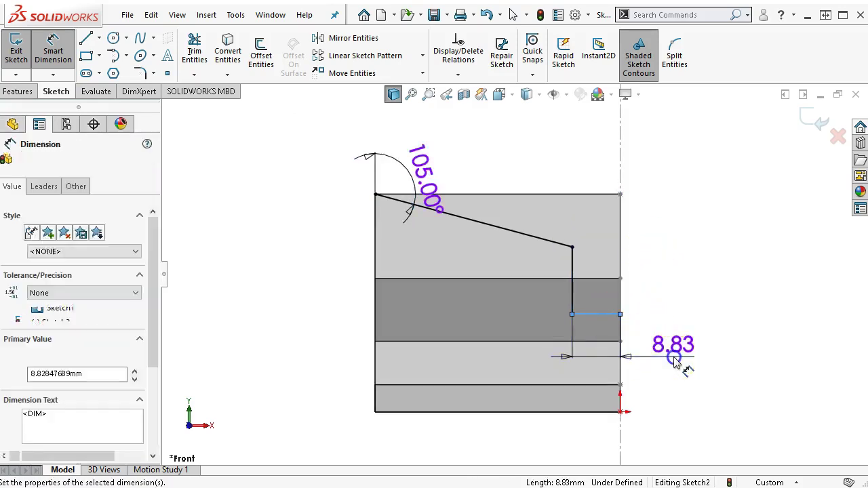
text(10)
key(Return)
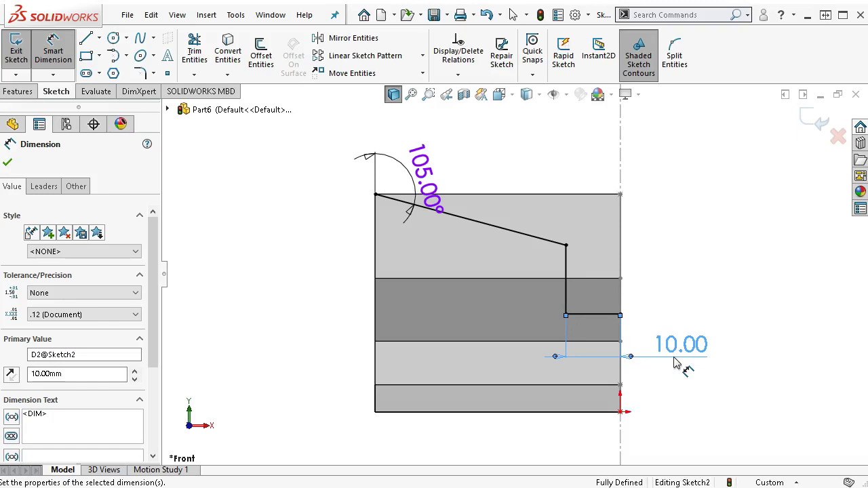
right_click(695, 217)
click(731, 258)
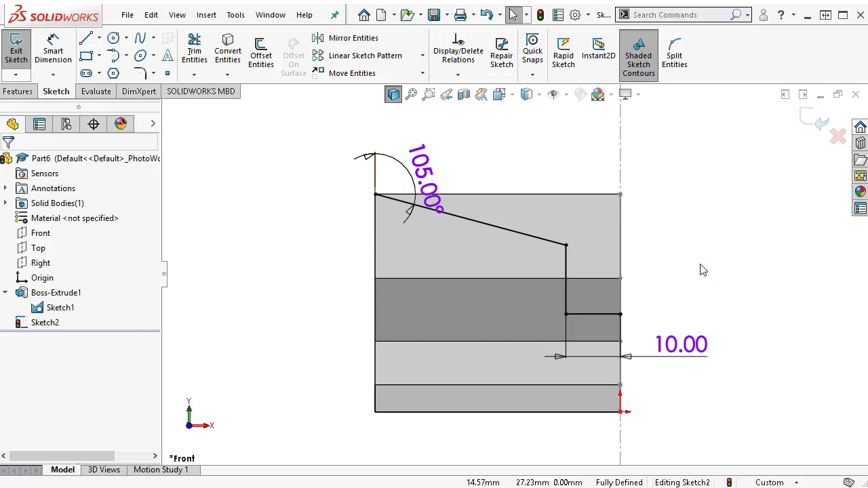
Step: Set up an extruded cut of Sketch2 with Flip side to cut and Through All - Both
click(18, 91)
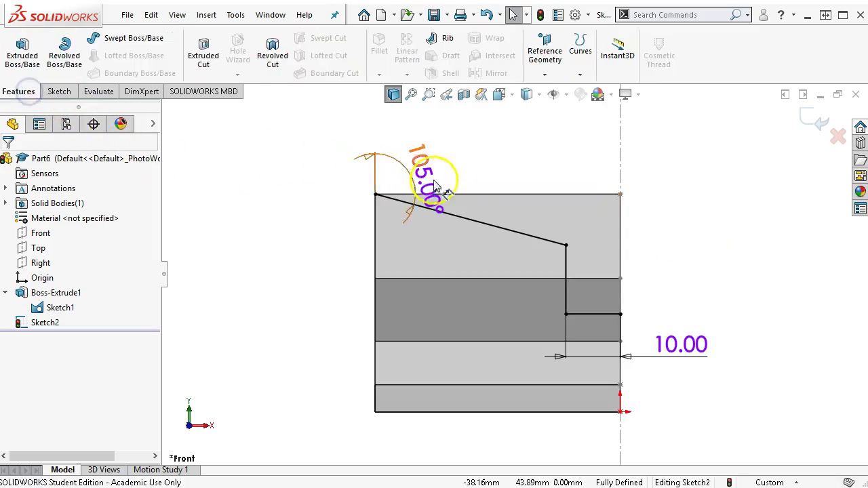
click(560, 237)
click(204, 56)
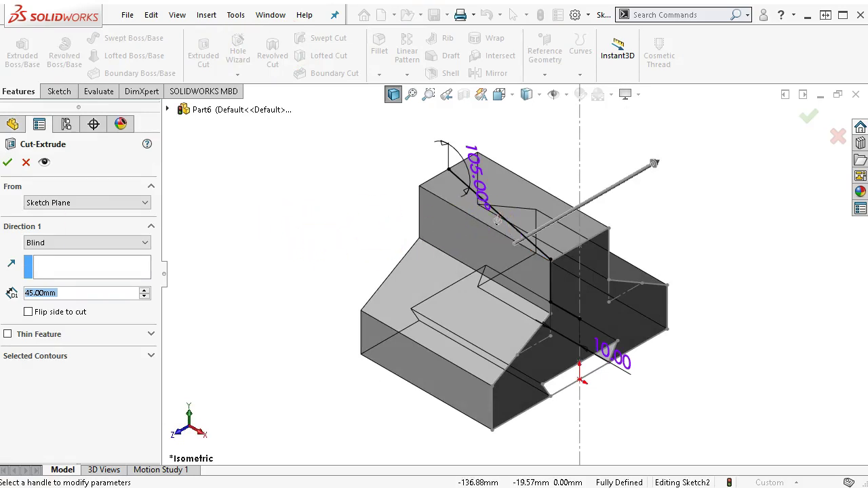
click(28, 312)
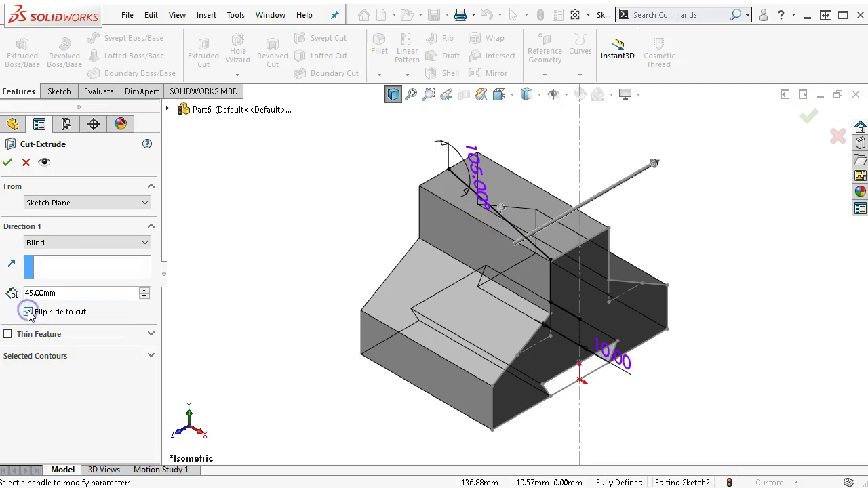
click(72, 242)
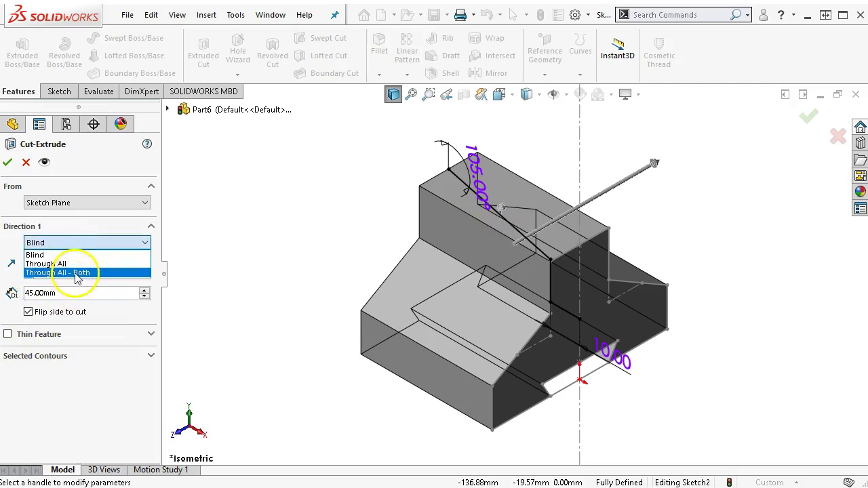
click(75, 271)
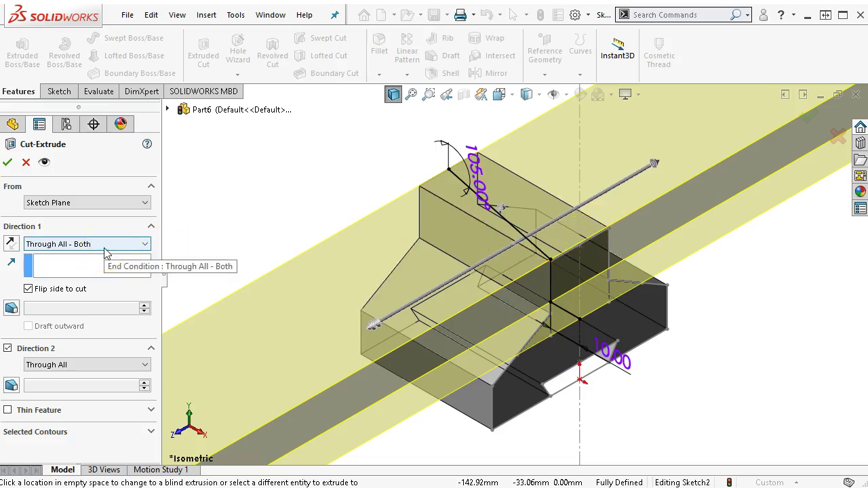
middle_drag(556, 292, 701, 294)
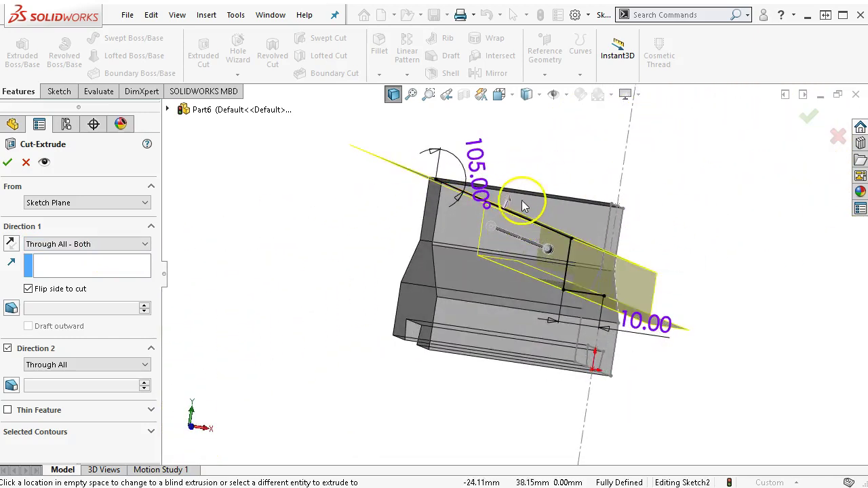
middle_drag(687, 275, 622, 334)
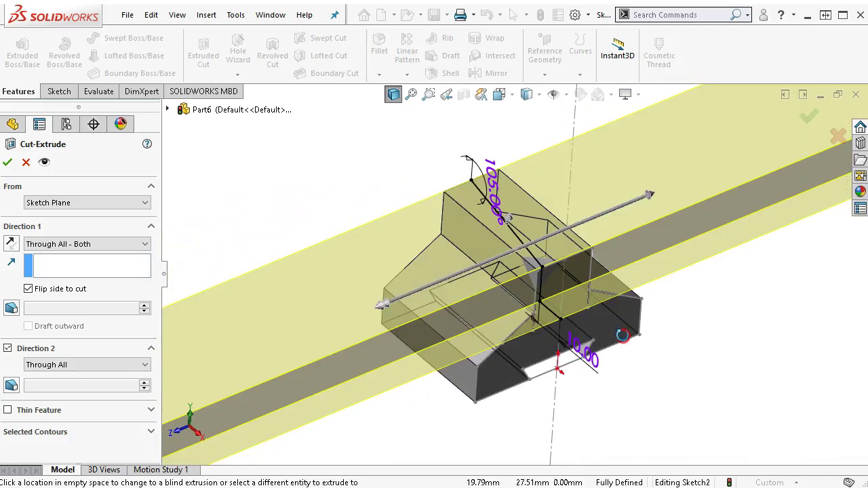
click(7, 162)
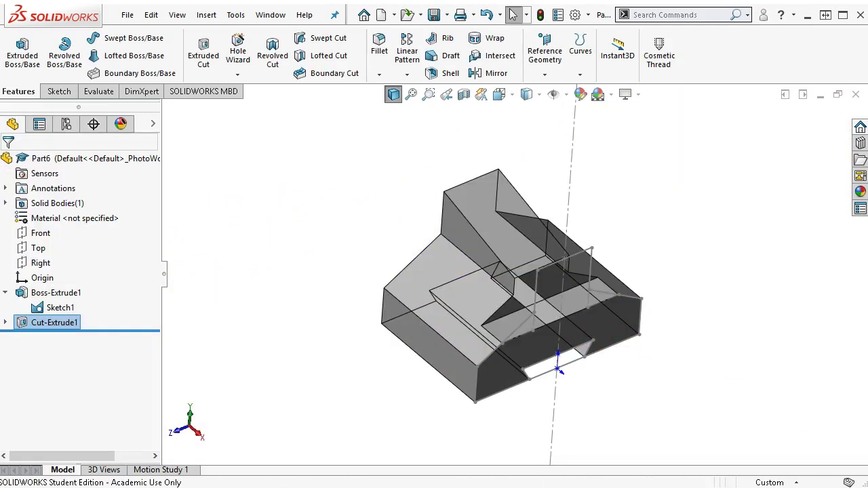
click(739, 312)
key(ctrl+1)
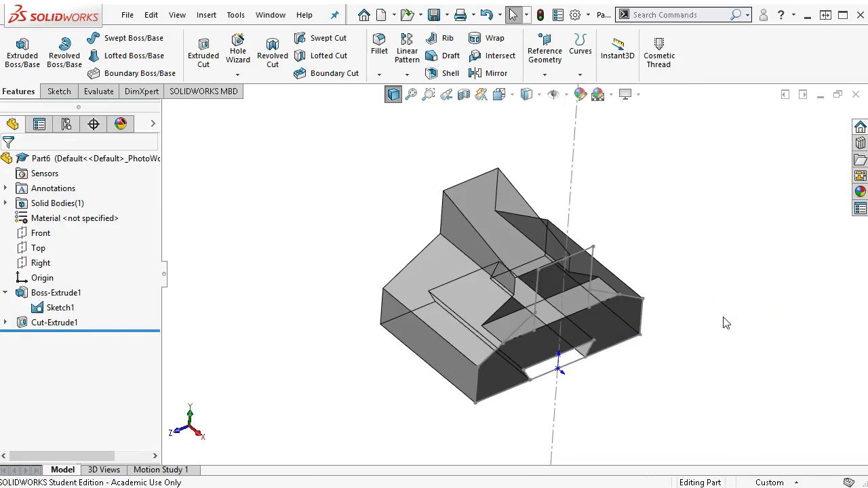
key(z)
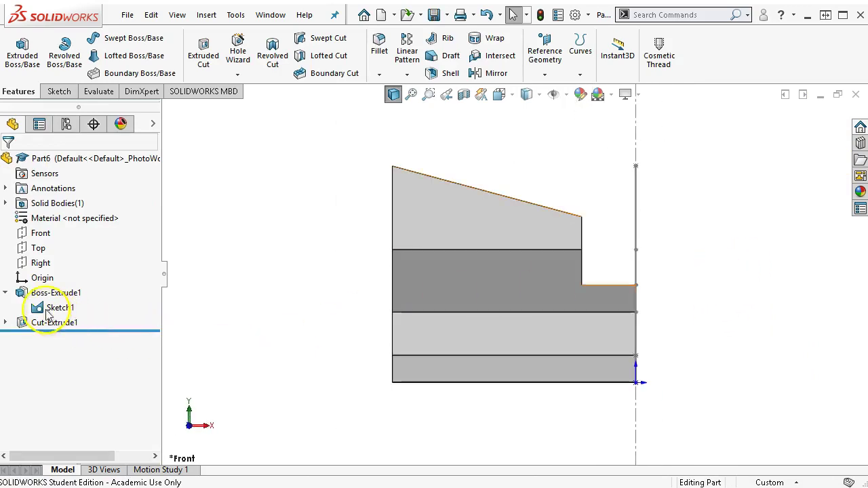
mouse_move(264, 300)
middle_down()
mouse_move(242, 305)
mouse_move(242, 340)
mouse_move(251, 339)
middle_up()
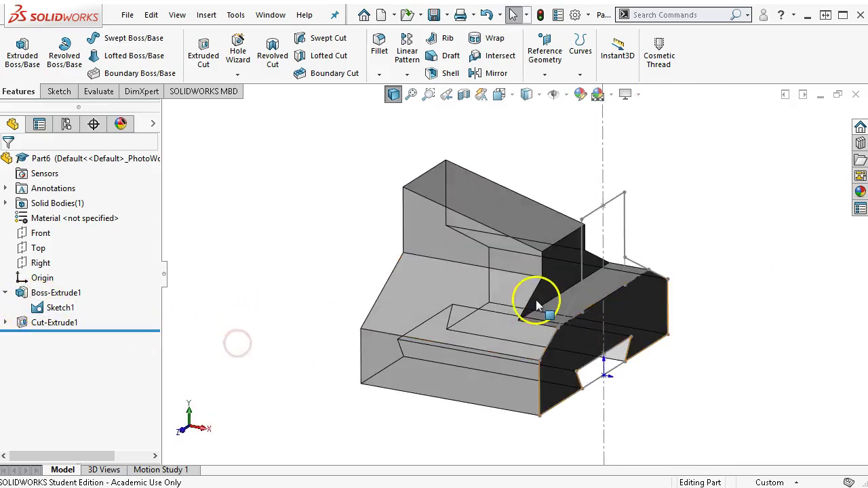
scroll(527, 311, up, 2)
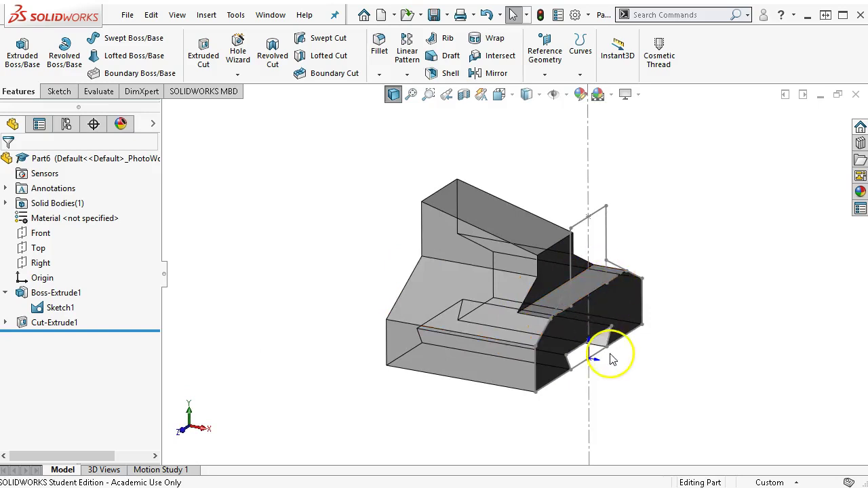
middle_drag(611, 359, 752, 277)
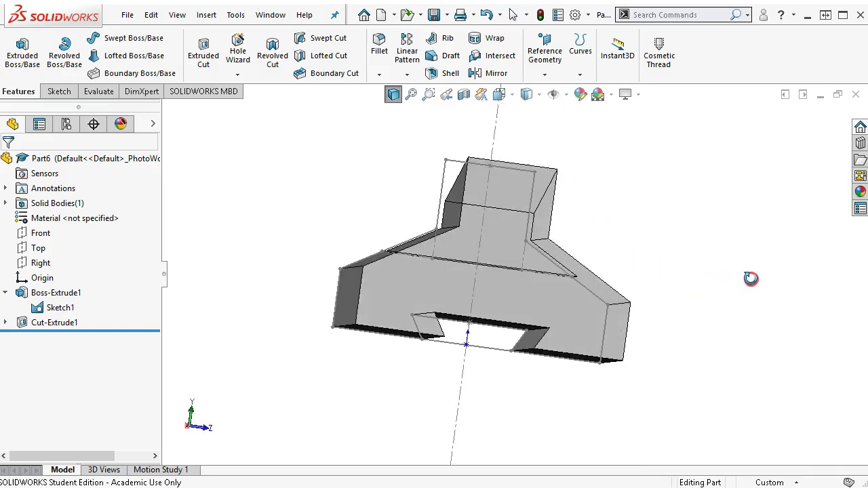
click(561, 292)
Step: Sketch two closed triangular notches on the face, one on each side of the upright block
click(614, 251)
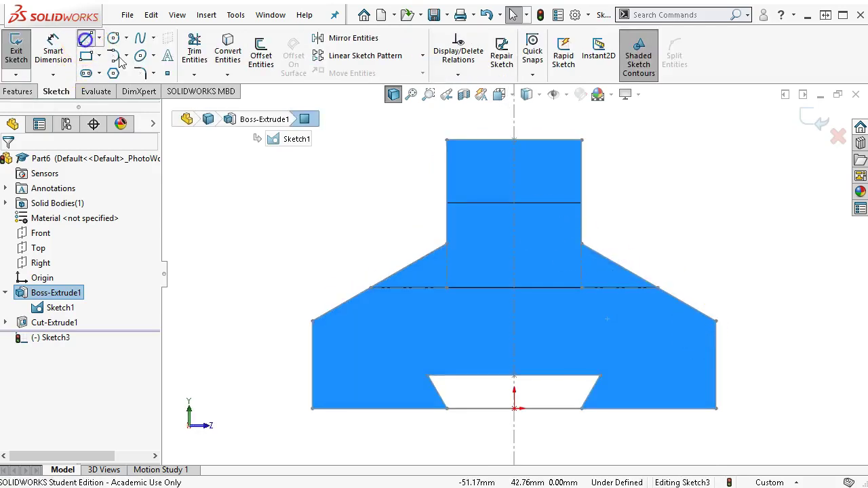
click(86, 38)
click(582, 289)
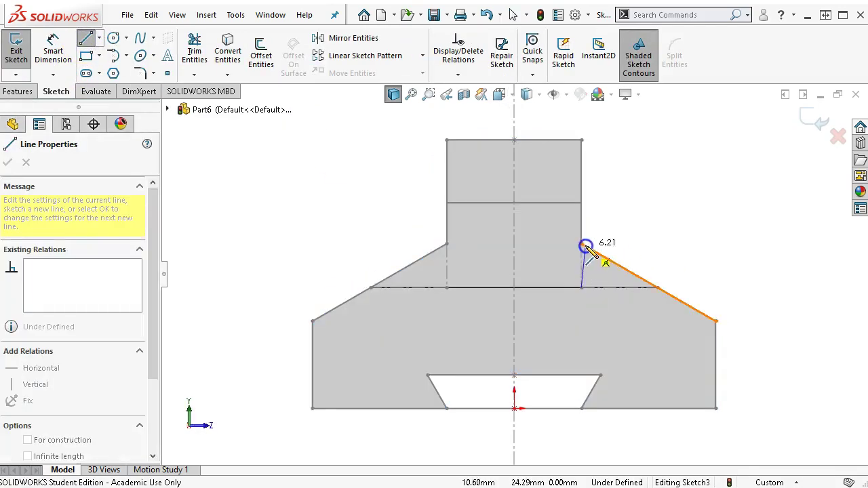
click(581, 243)
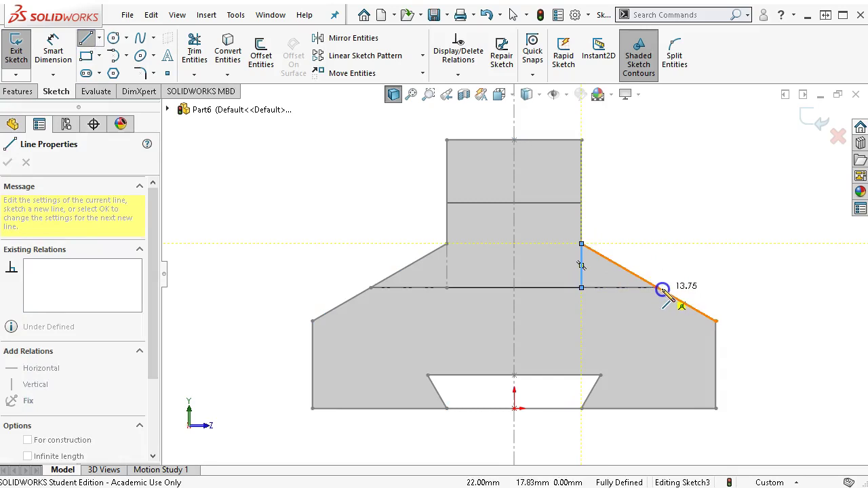
click(658, 288)
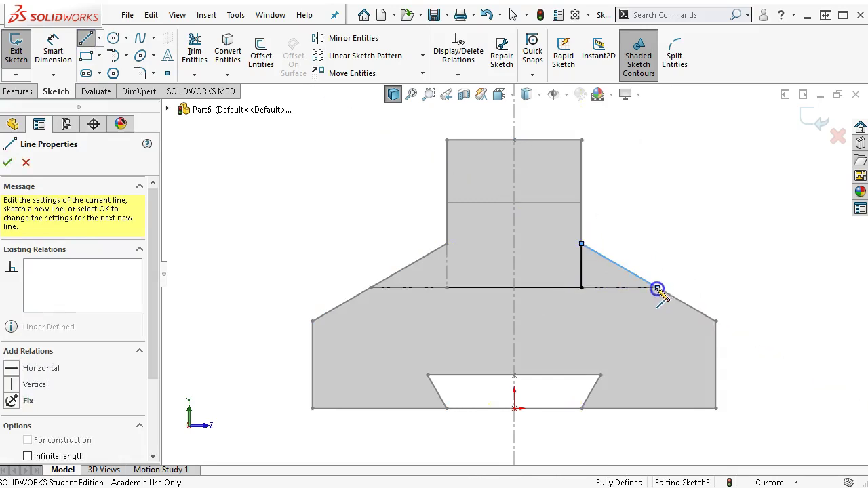
click(581, 288)
click(447, 244)
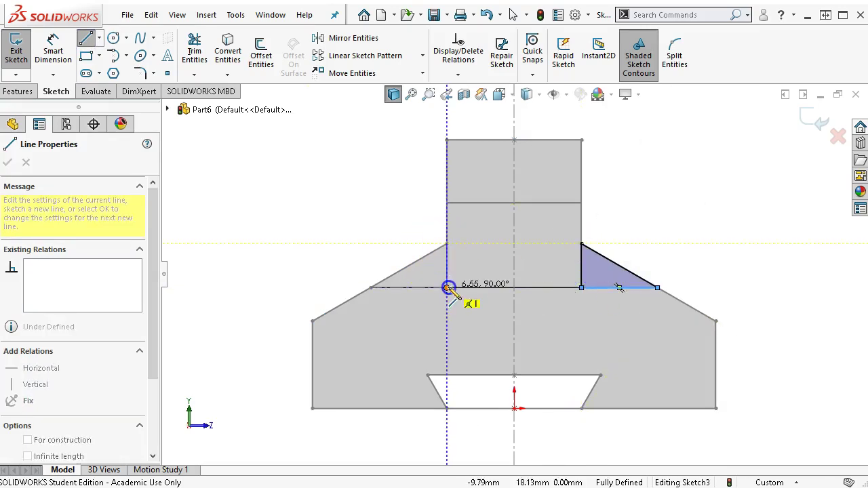
click(369, 287)
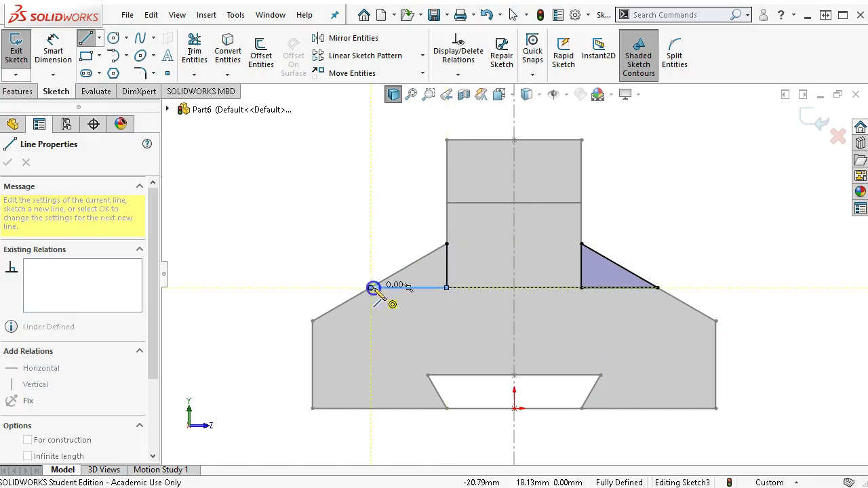
click(446, 243)
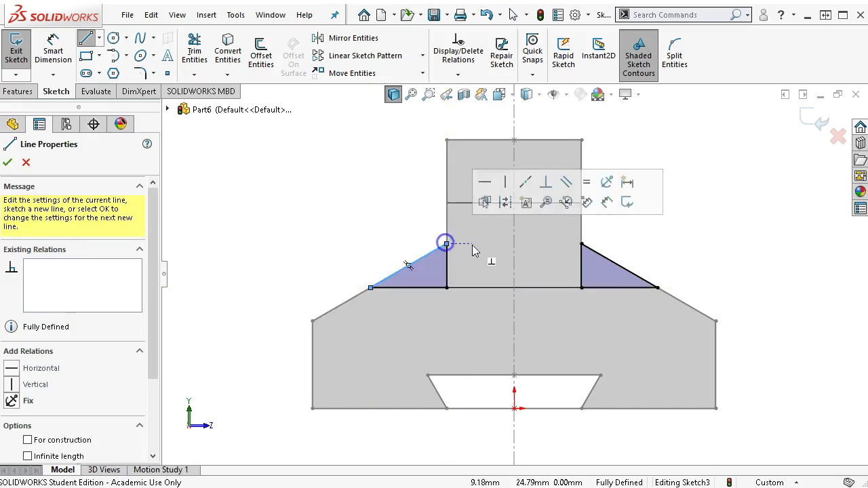
right_click(685, 193)
click(733, 196)
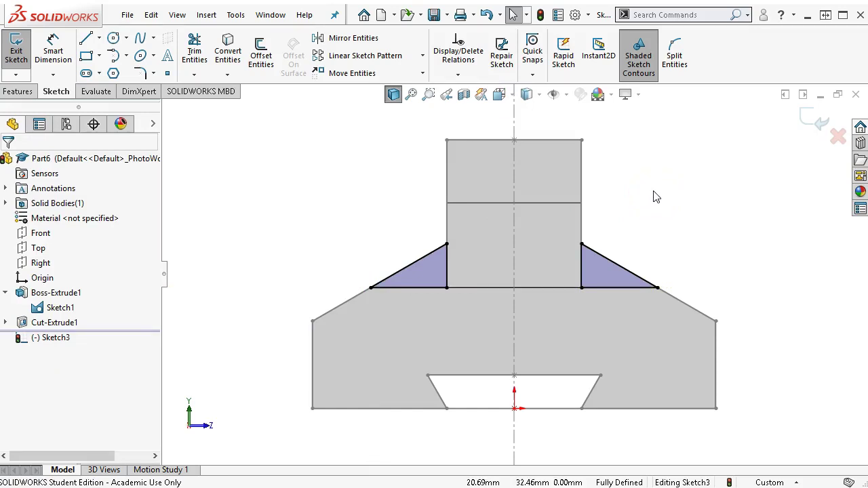
Step: Cut the two triangles 10 mm deep as a Blind extruded cut
click(14, 89)
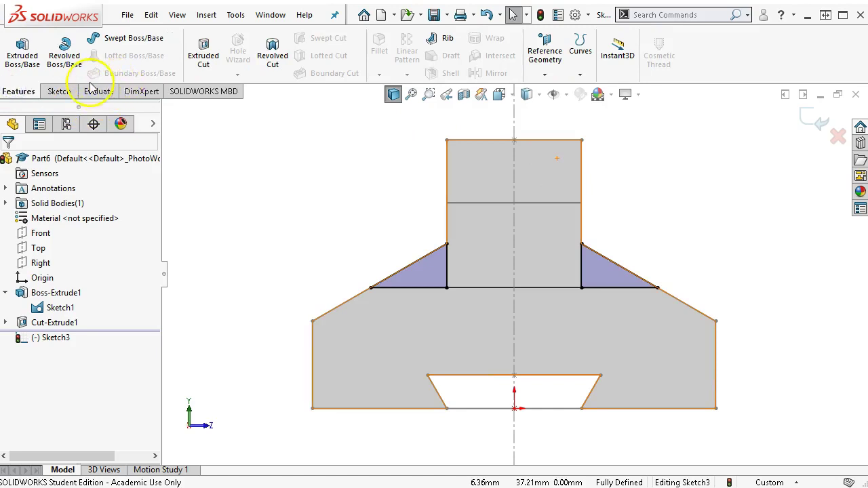
click(201, 50)
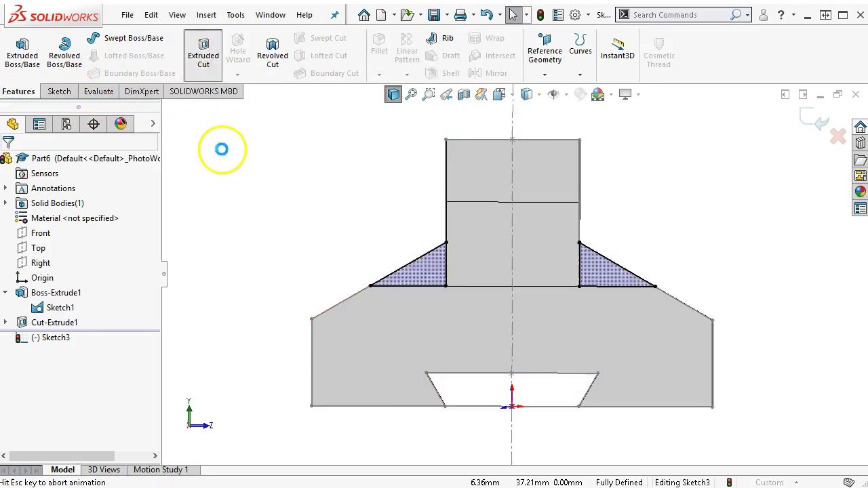
text(10)
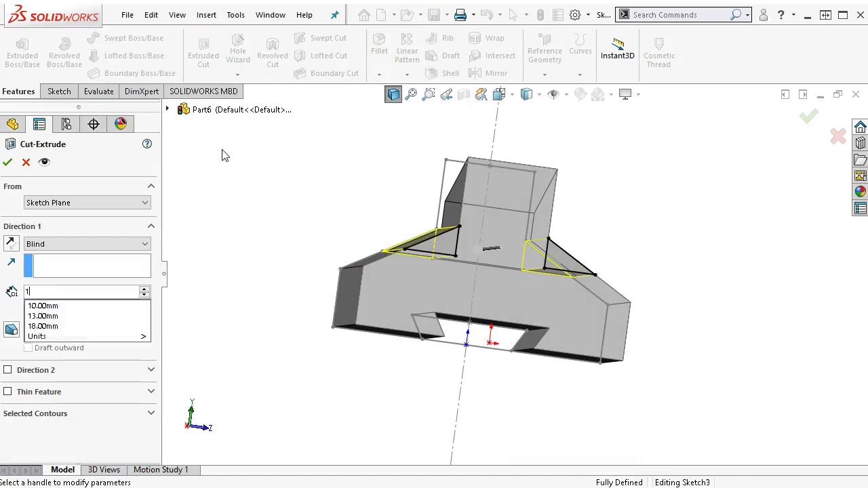
key(Return)
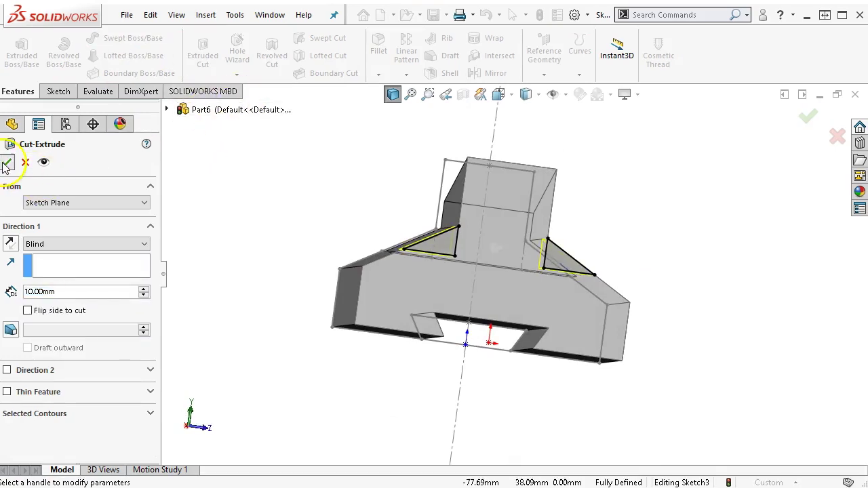
click(8, 163)
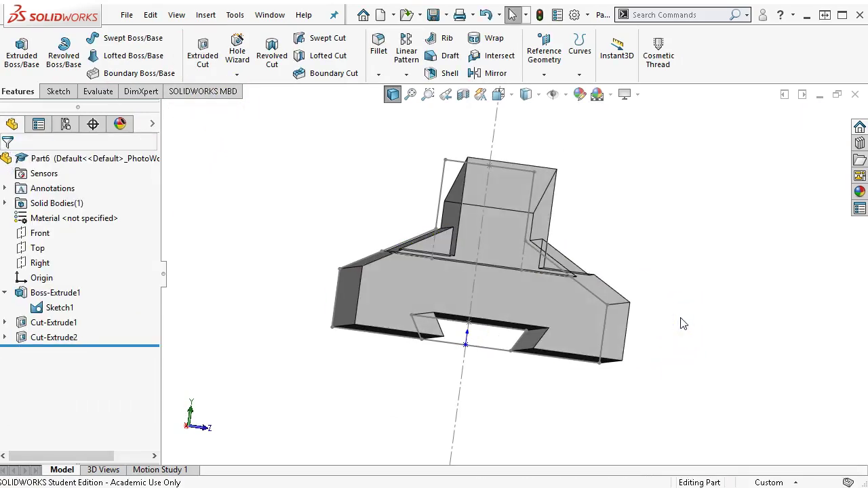
Step: Hide the leftover Sketch1 lines in isometric view
key(ctrl+7)
click(575, 270)
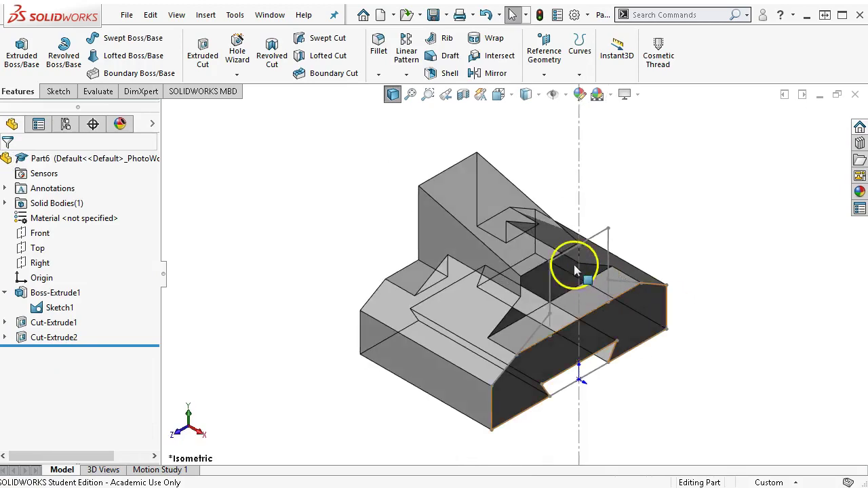
right_click(610, 244)
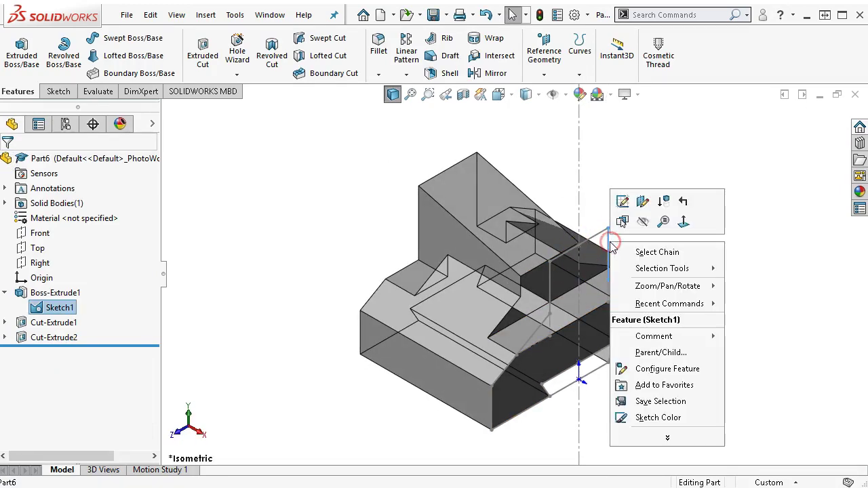
click(645, 223)
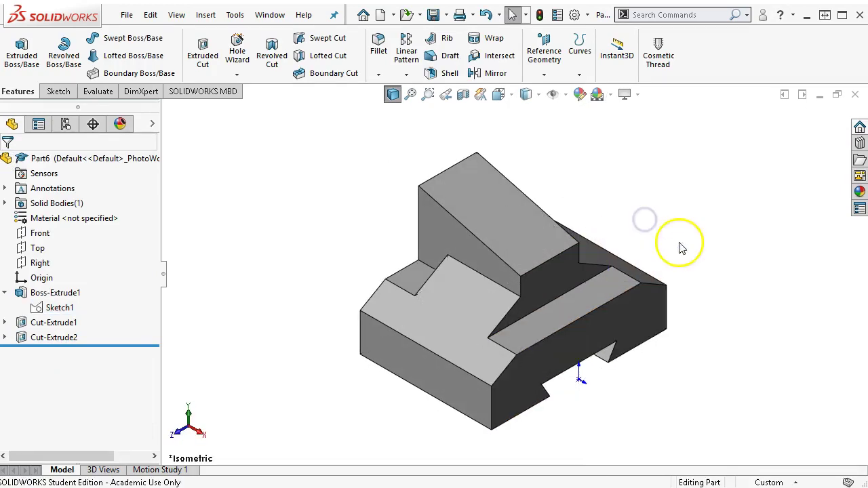
right_click(38, 310)
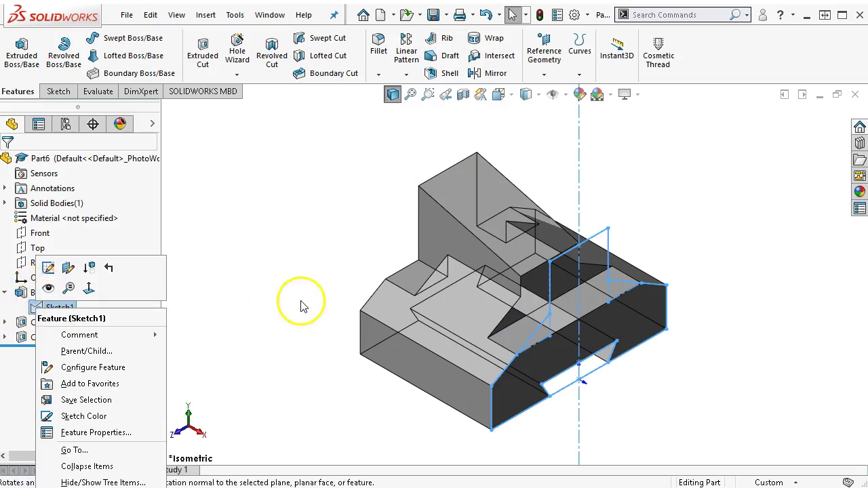
click(284, 289)
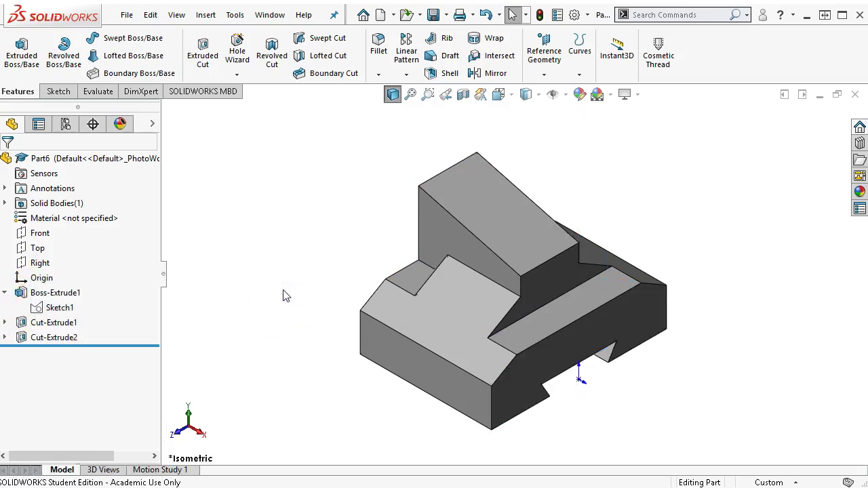
mouse_move(285, 295)
middle_down()
mouse_move(287, 240)
mouse_move(312, 186)
mouse_move(301, 211)
mouse_move(292, 297)
middle_up()
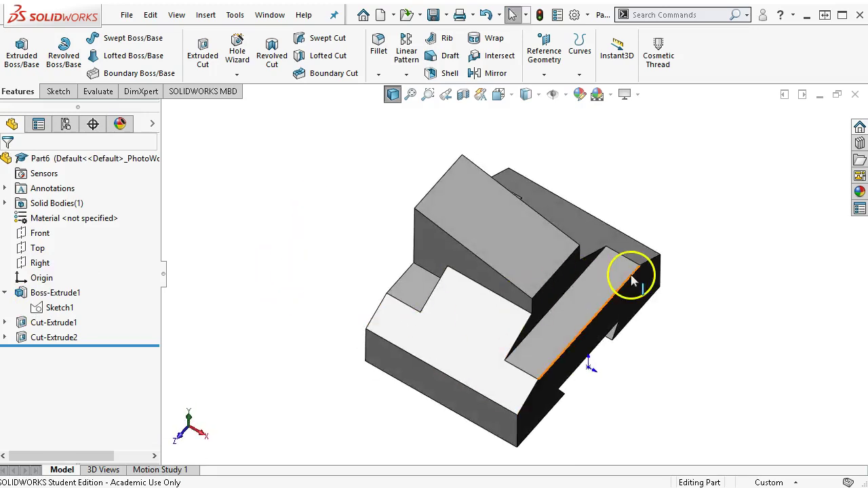
middle_drag(528, 315, 622, 273)
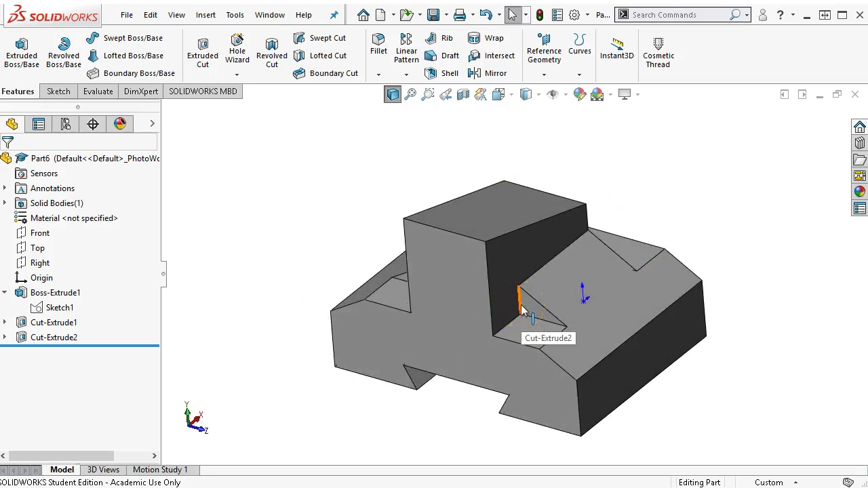
click(521, 314)
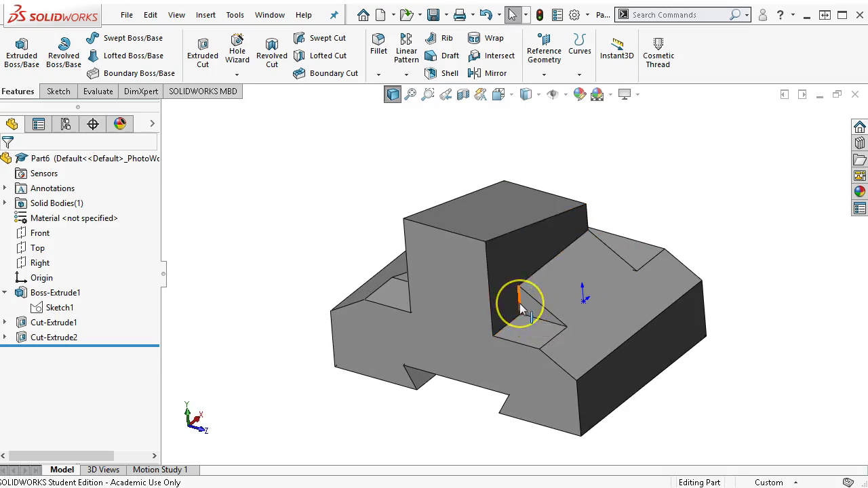
click(519, 303)
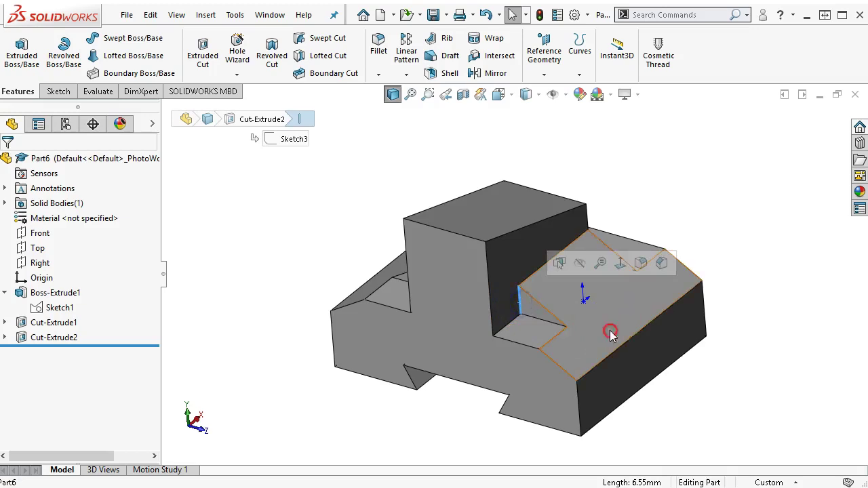
middle_drag(610, 334, 678, 394)
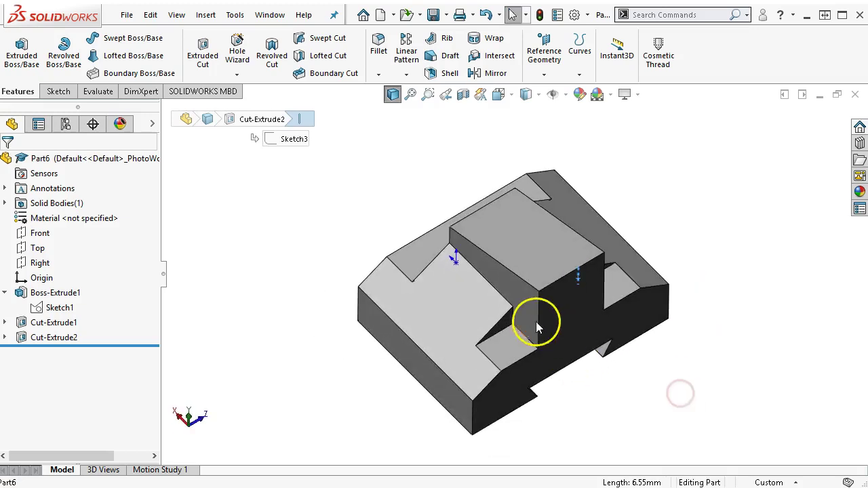
ctrl+click(513, 320)
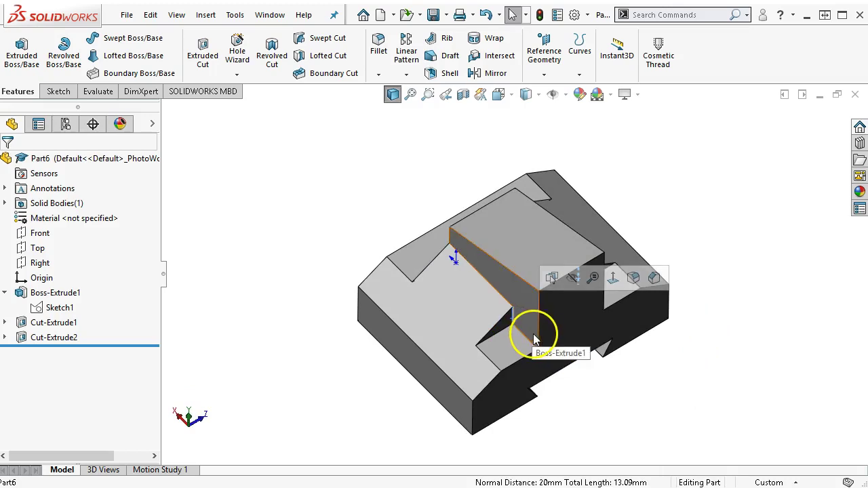
click(538, 336)
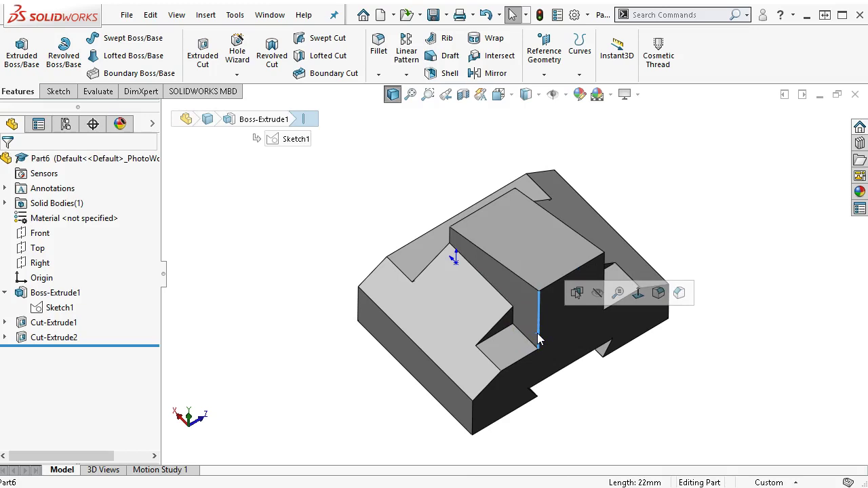
mouse_move(604, 348)
middle_down()
mouse_move(619, 292)
mouse_move(606, 355)
middle_up()
middle_drag(529, 335, 516, 330)
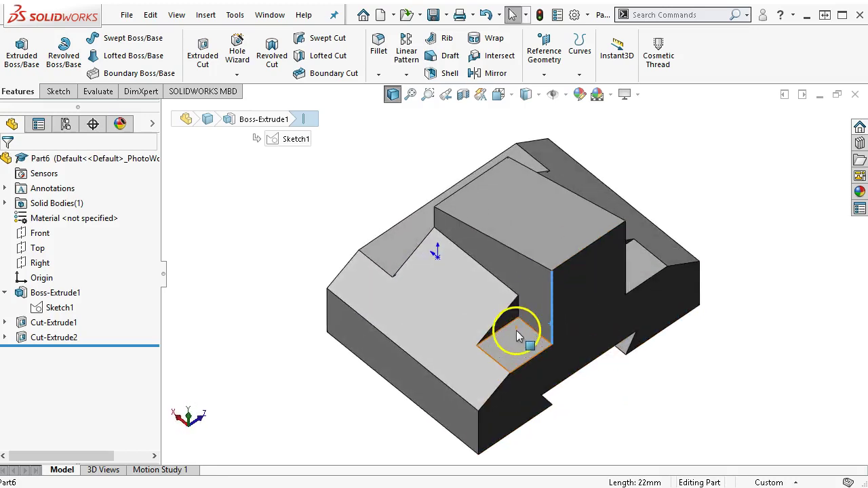
click(520, 312)
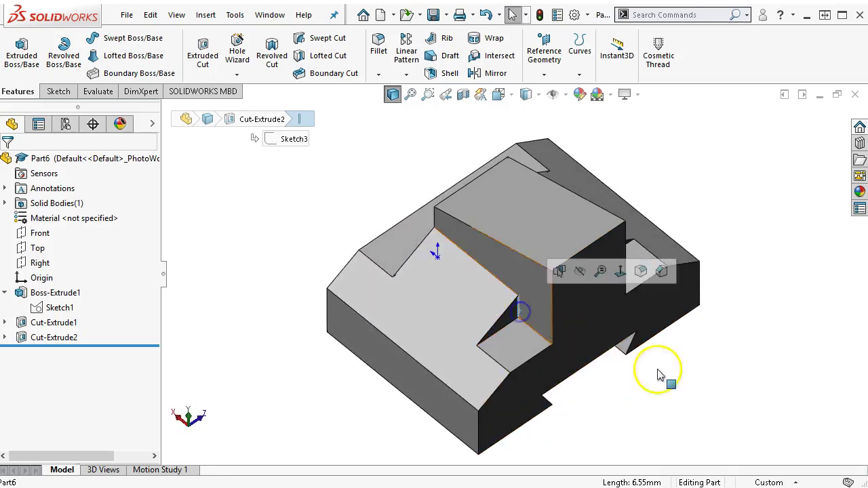
middle_drag(658, 375, 606, 374)
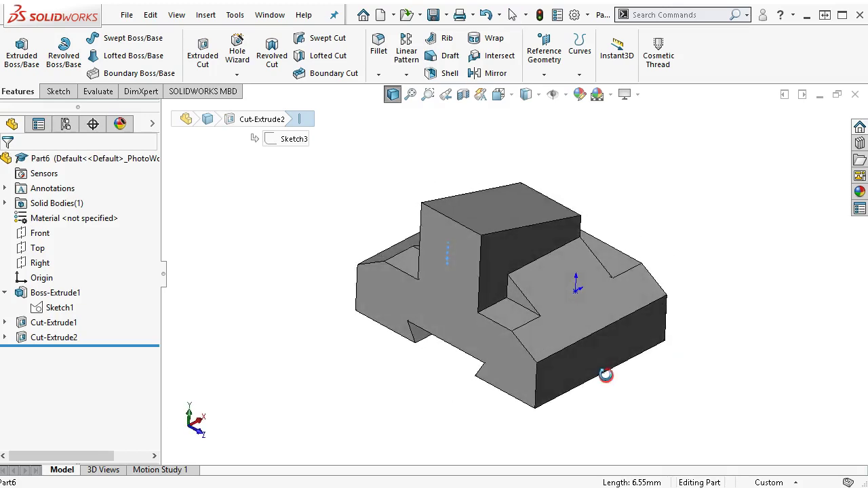
click(508, 288)
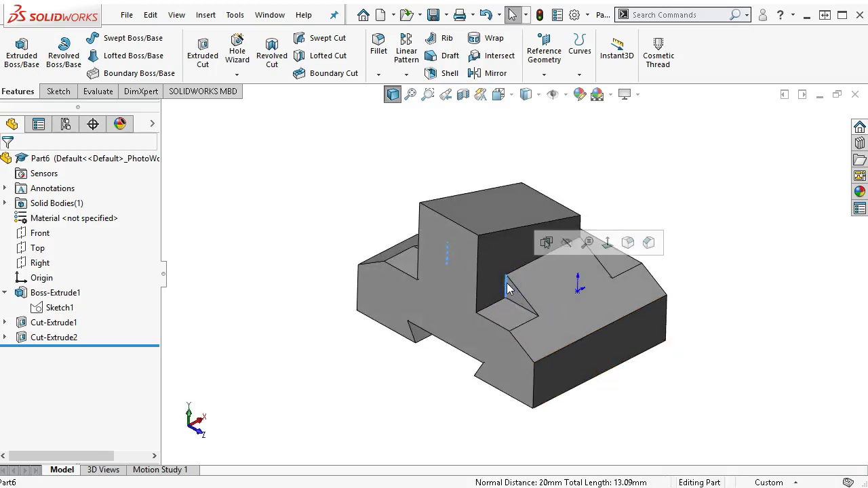
Step: Fillet the two inner notch edges with a 0.13 in (3.302 mm) radius
click(628, 244)
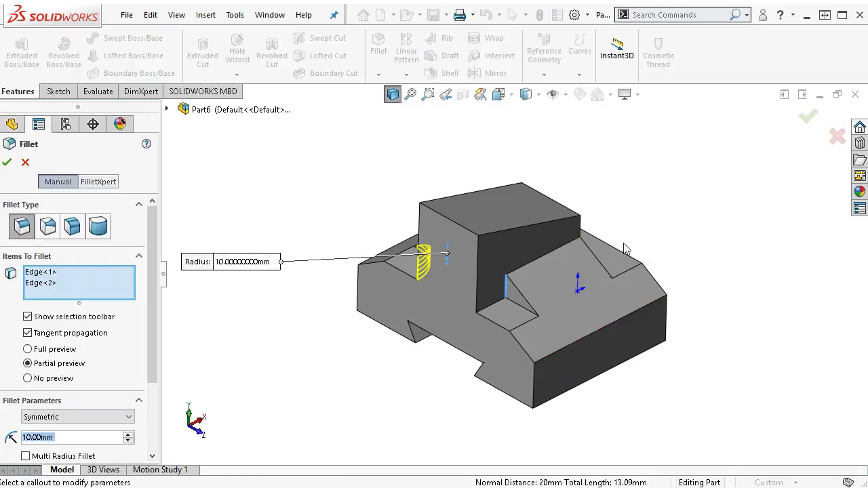
drag(154, 287, 156, 329)
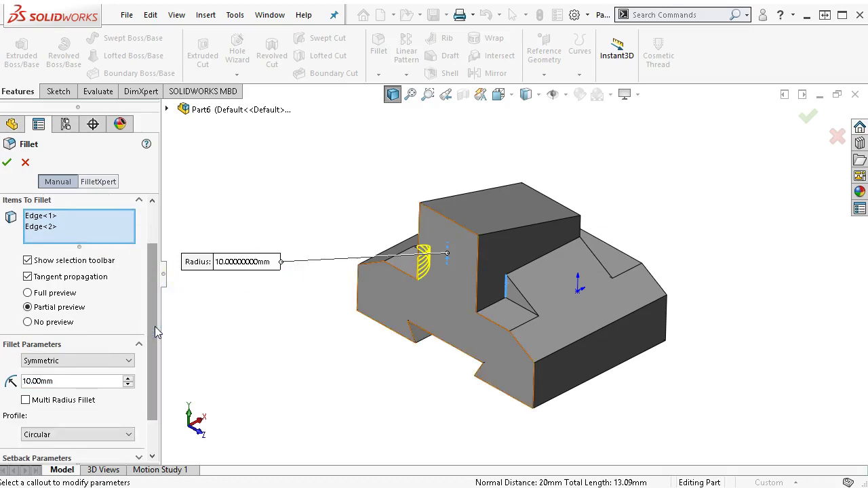
click(58, 382)
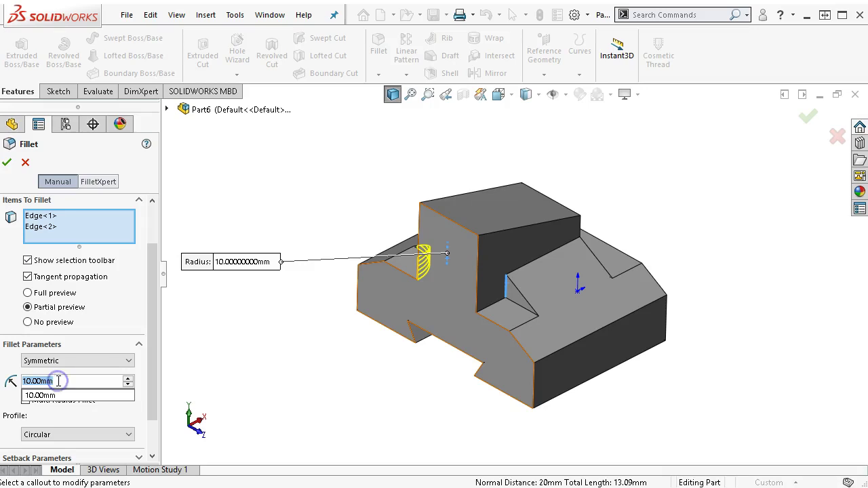
text(.13)
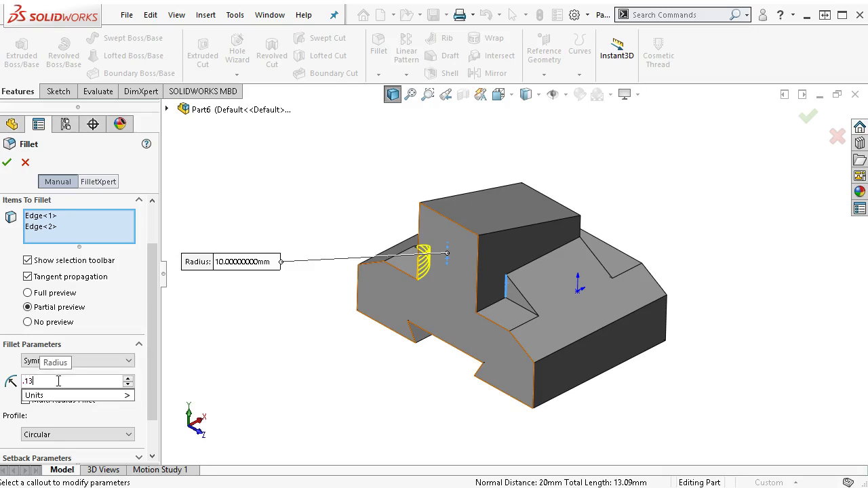
text(in)
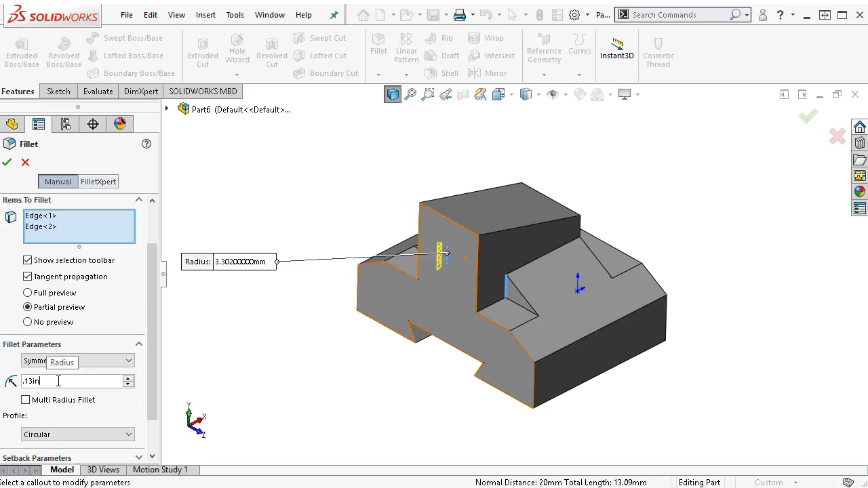
click(234, 315)
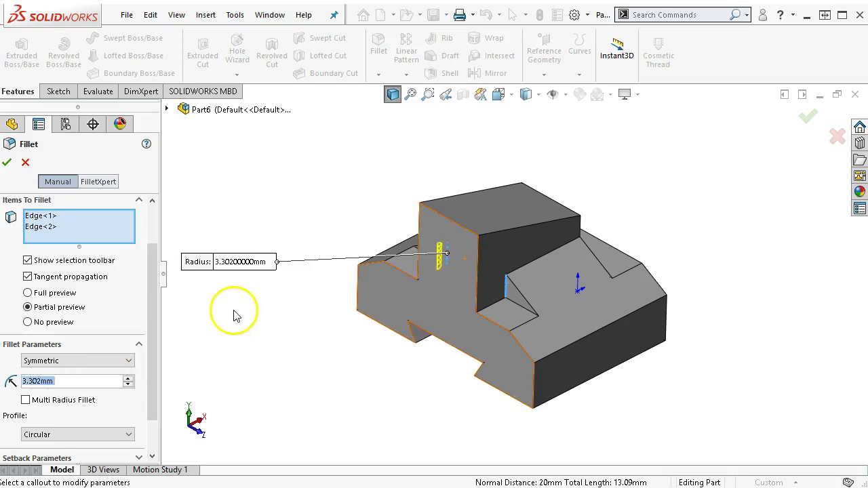
click(9, 165)
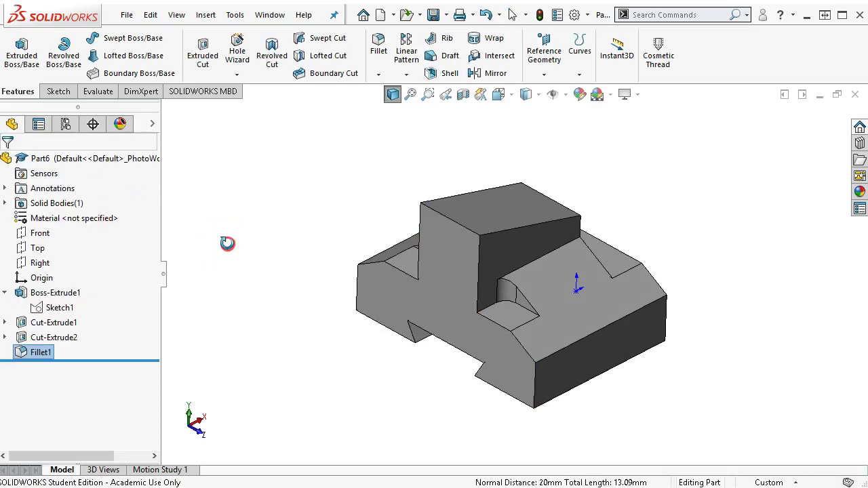
Step: Suppress Fillet1 and begin a new sketch on the block's lower step face
middle_drag(227, 244, 216, 268)
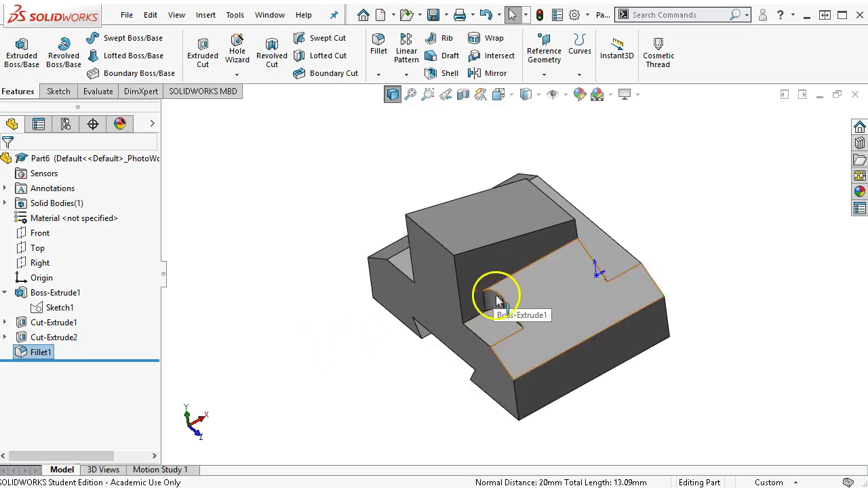
right_click(41, 351)
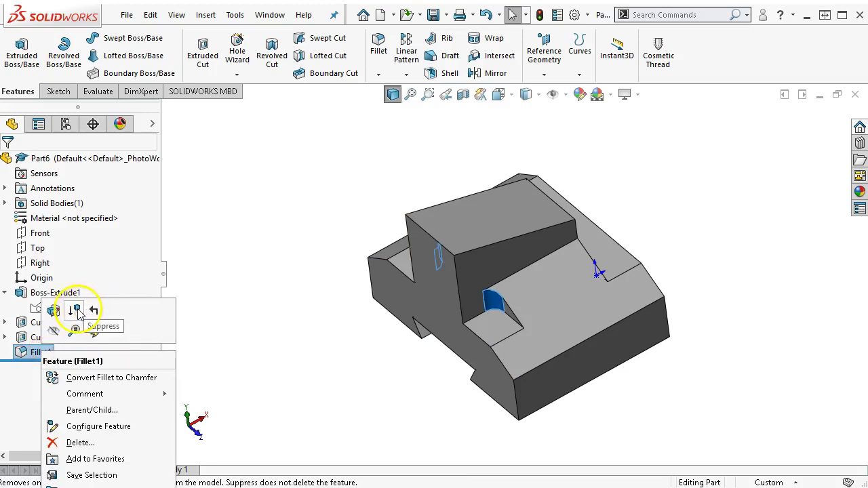
click(76, 311)
click(500, 322)
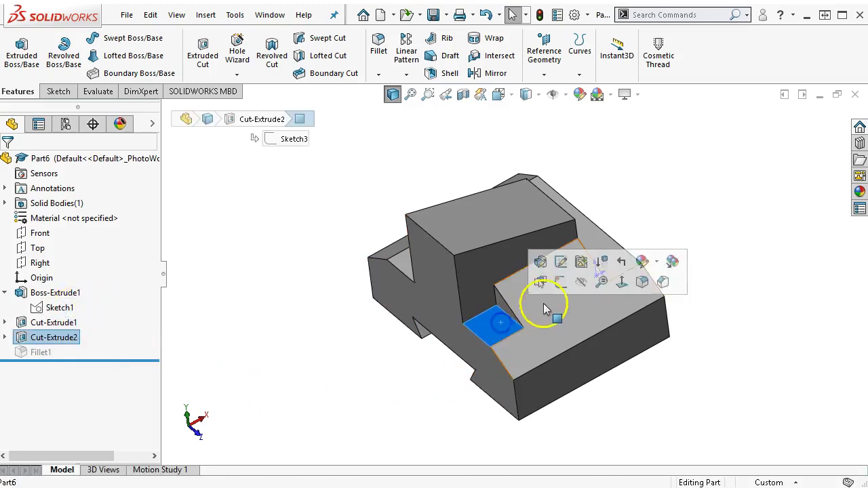
click(560, 281)
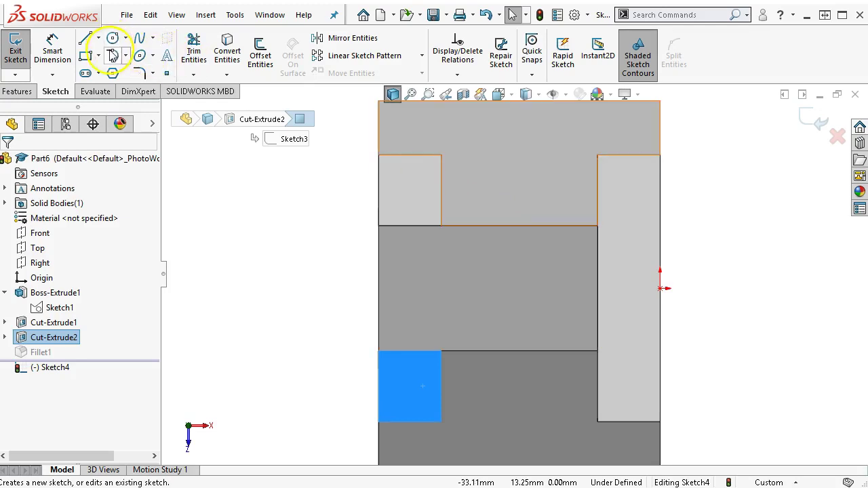
Step: Draw two short vertical lines on the upper and lower step edges
scroll(413, 223, down, 2)
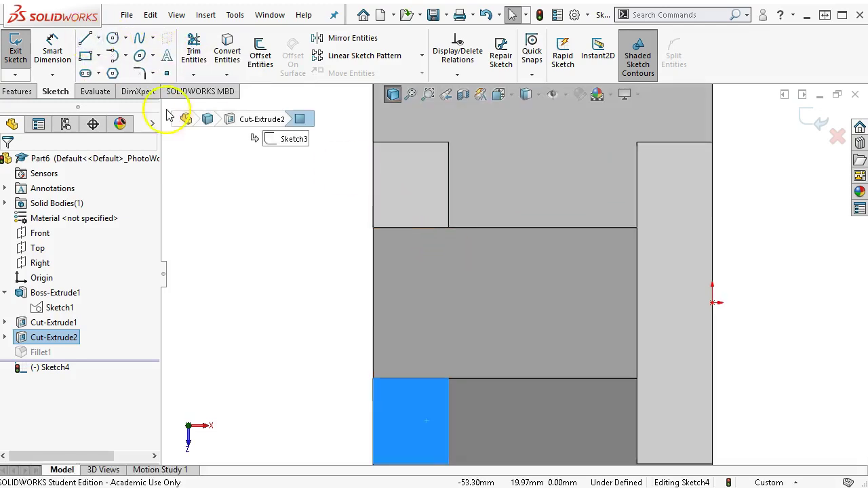
click(83, 38)
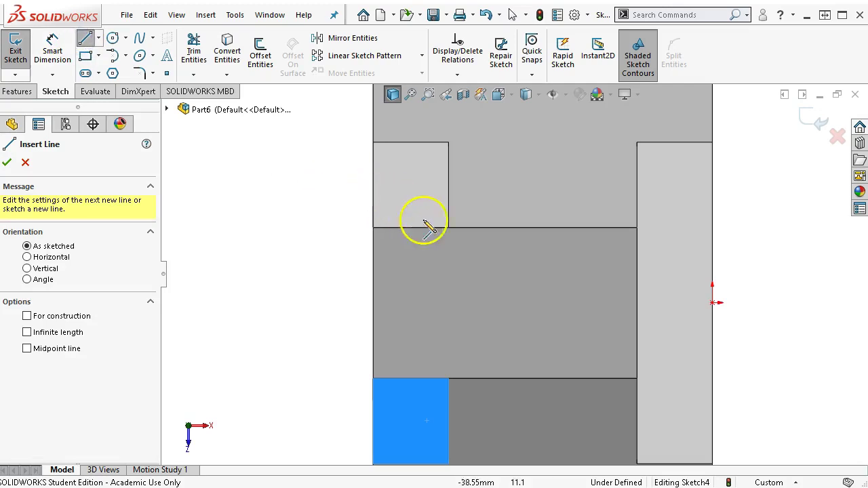
click(448, 227)
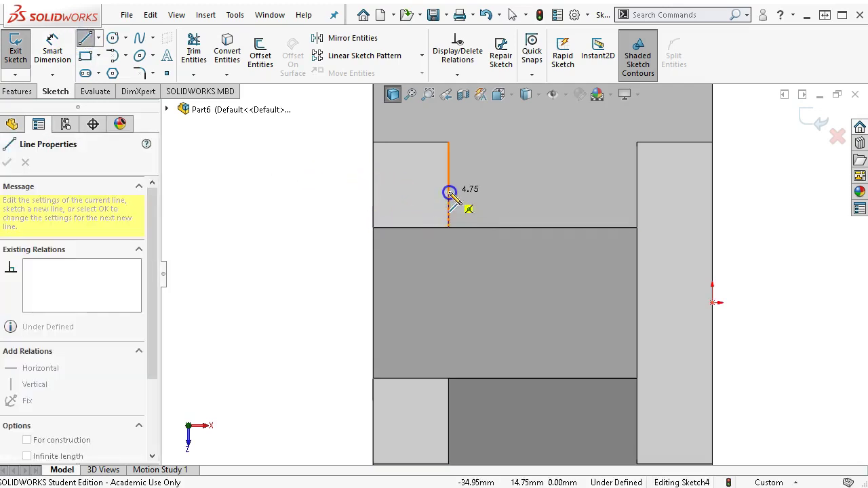
double_click(448, 193)
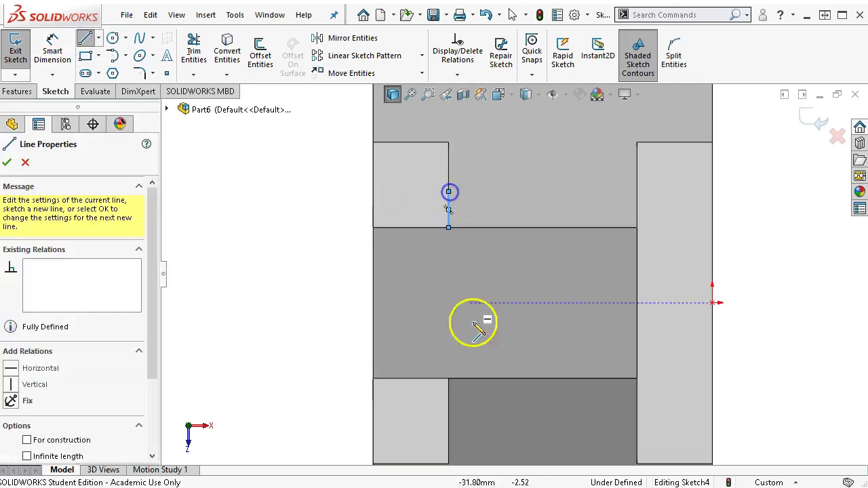
click(448, 378)
double_click(449, 407)
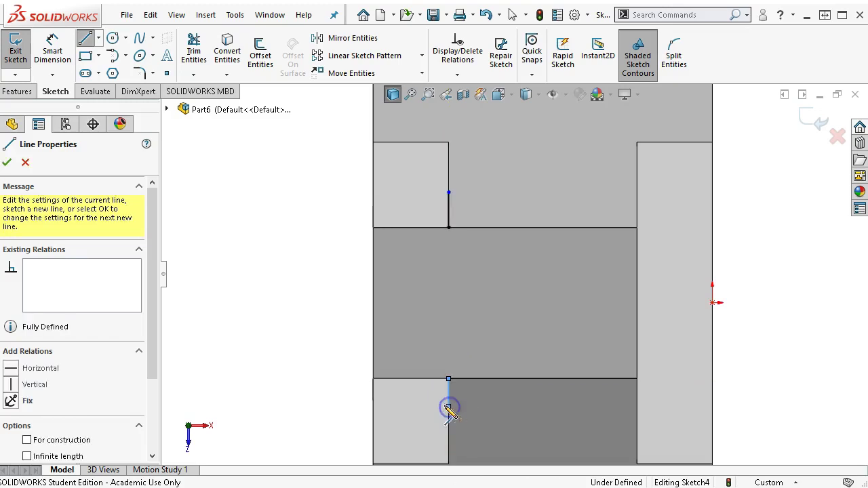
right_click(271, 257)
click(303, 259)
Step: Add a half-circle tangent arc from each line's endpoint
click(112, 56)
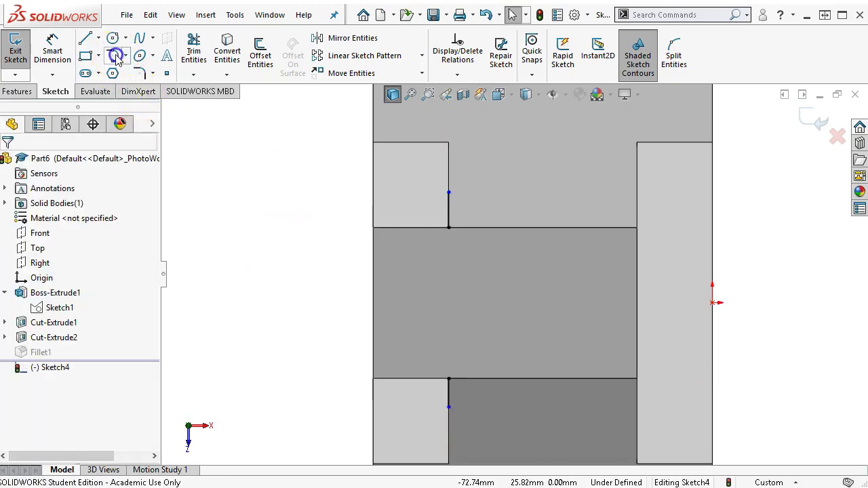
click(448, 192)
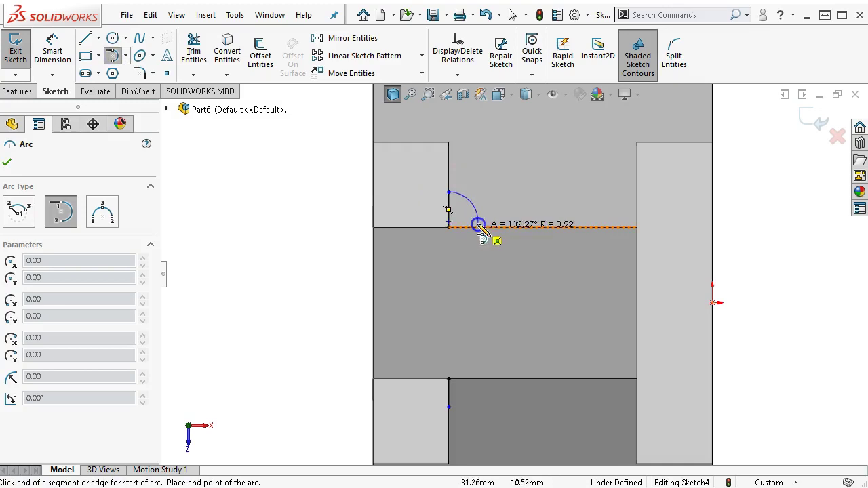
click(450, 227)
click(448, 378)
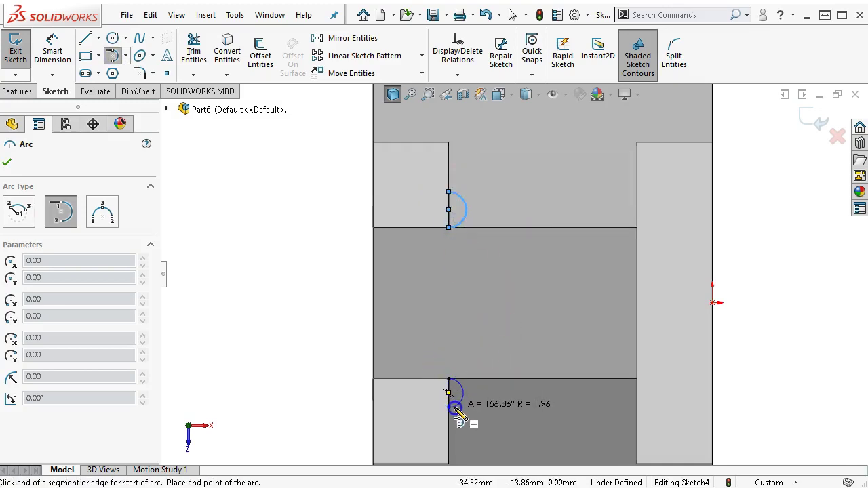
click(449, 405)
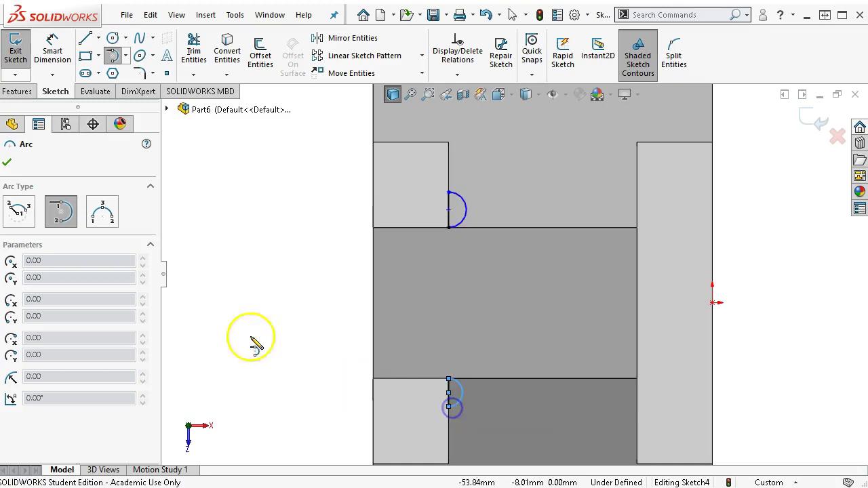
right_click(193, 250)
click(227, 263)
Step: Make both arcs Equal and dimension the upper arc's radius to 3.30 mm
click(465, 215)
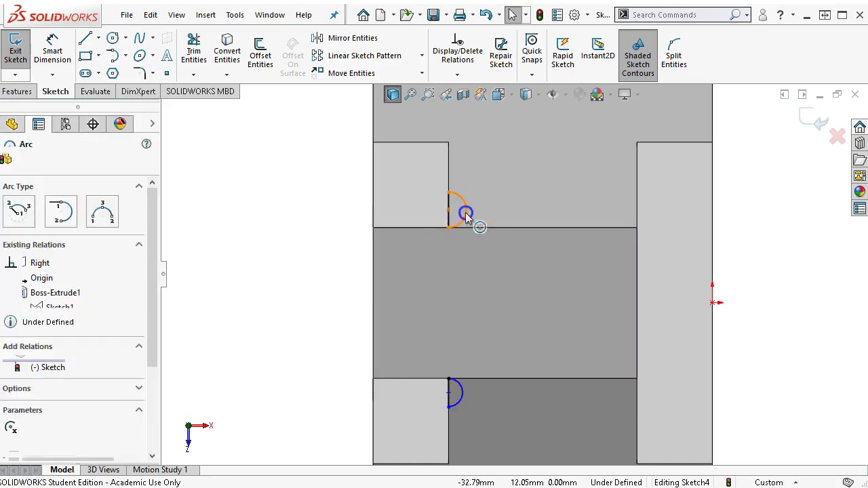
ctrl+click(461, 400)
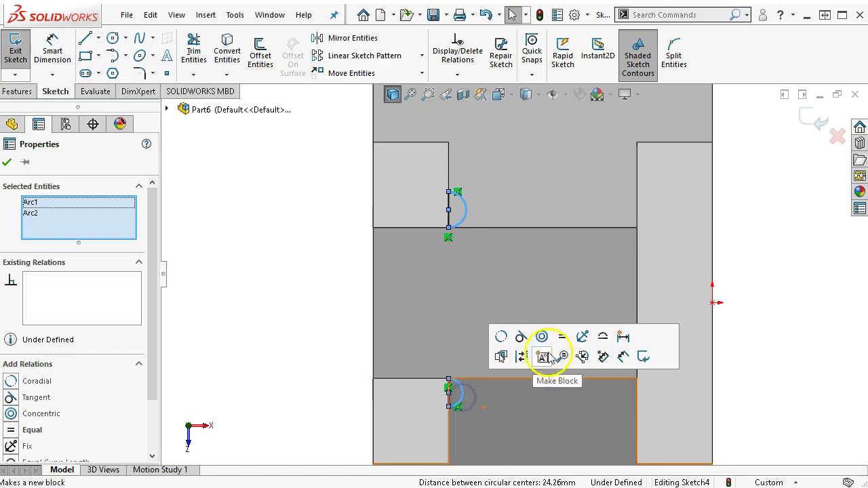
click(562, 337)
click(327, 181)
right_click(327, 181)
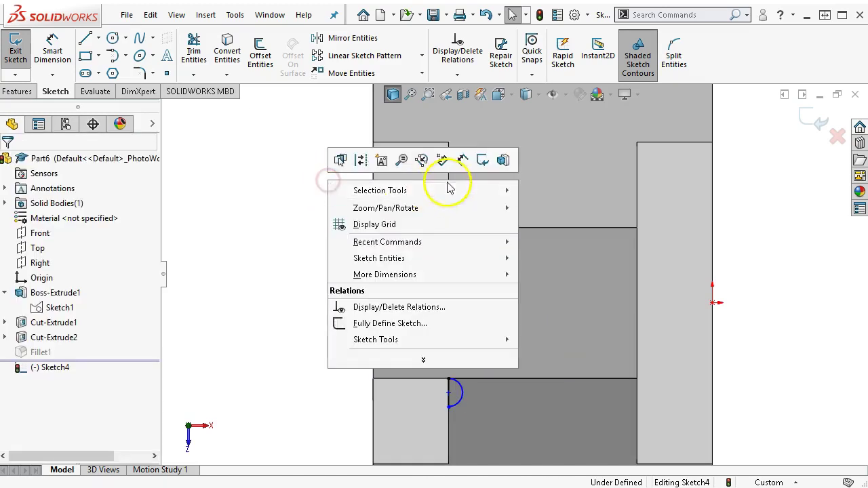
click(459, 158)
click(461, 200)
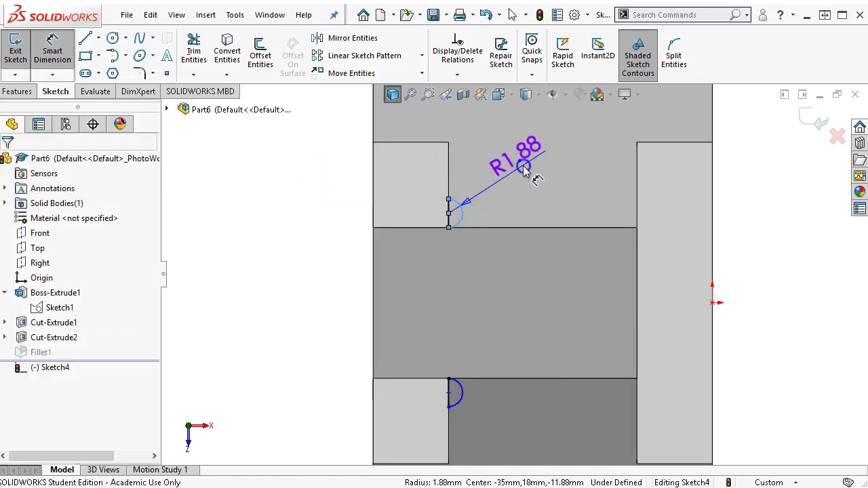
click(521, 167)
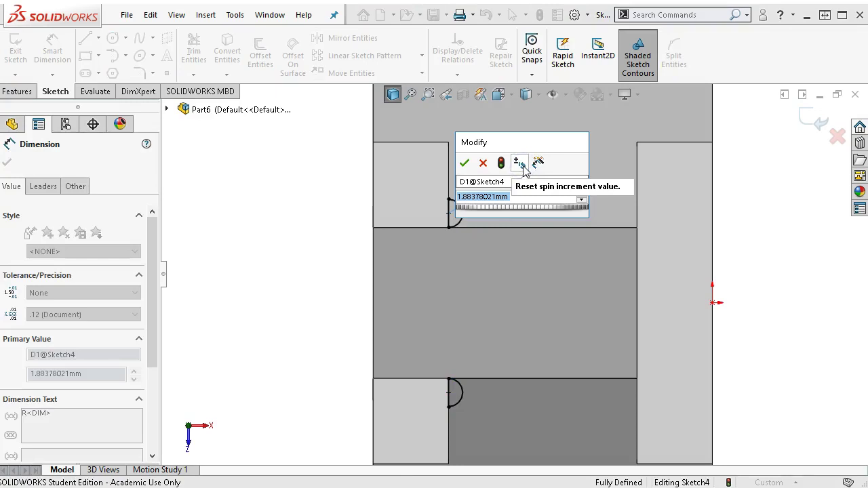
text(3.3)
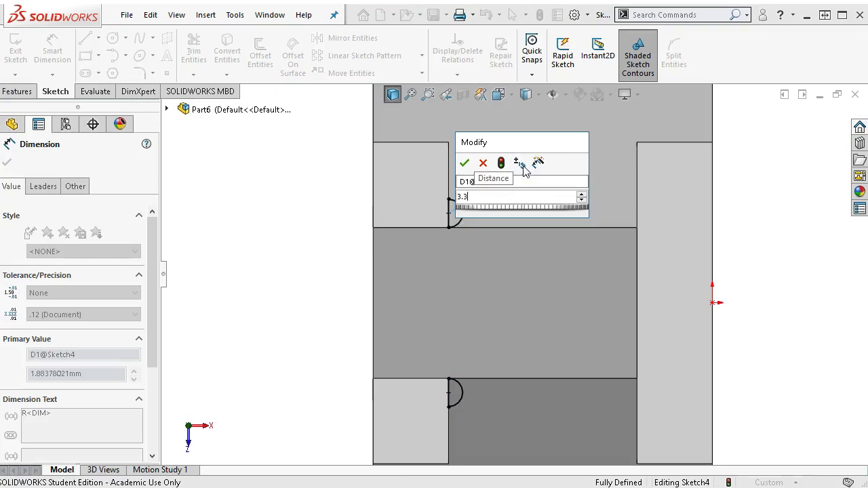
key(Return)
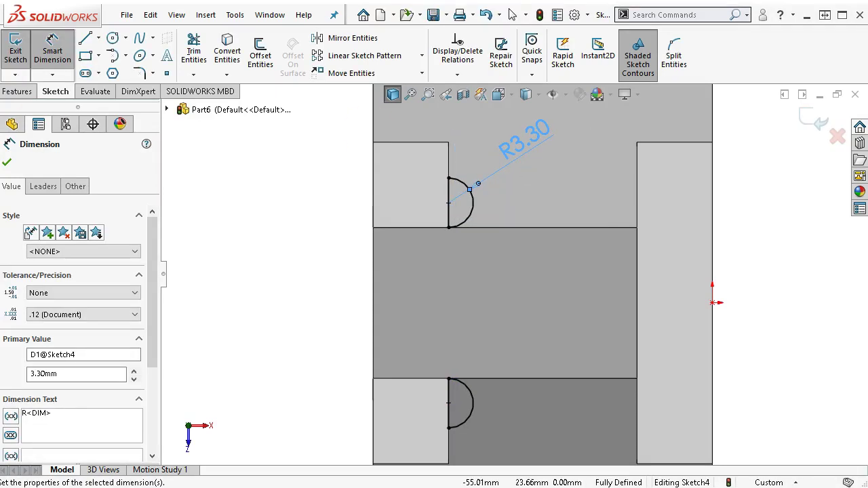
click(13, 93)
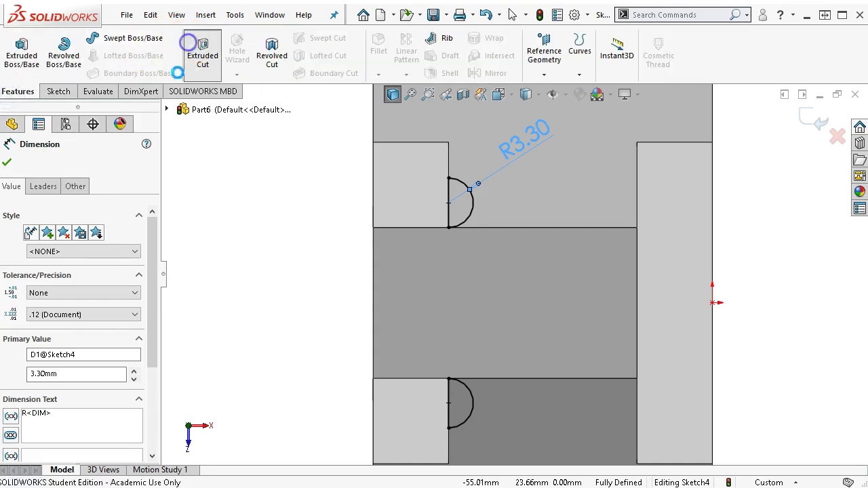
Step: Extrude-cut Sketch4 Through All in the reversed direction, then orbit to inspect Cut-Extrude3
click(200, 51)
click(72, 244)
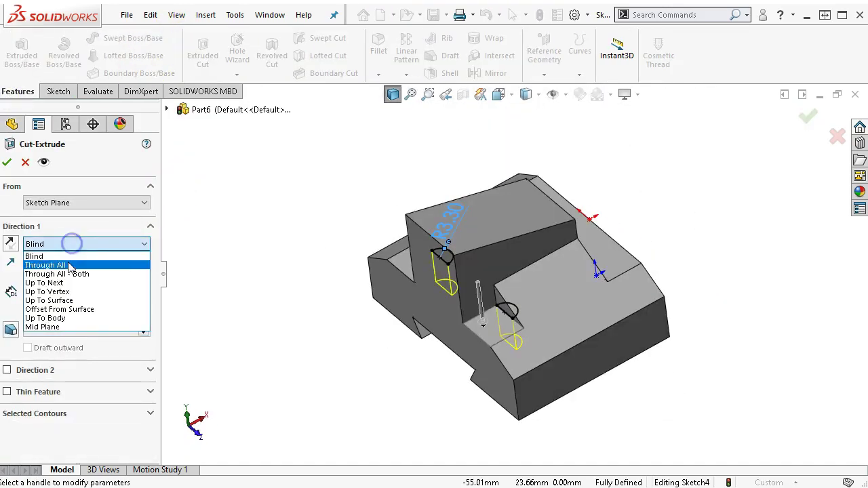
click(68, 264)
click(10, 243)
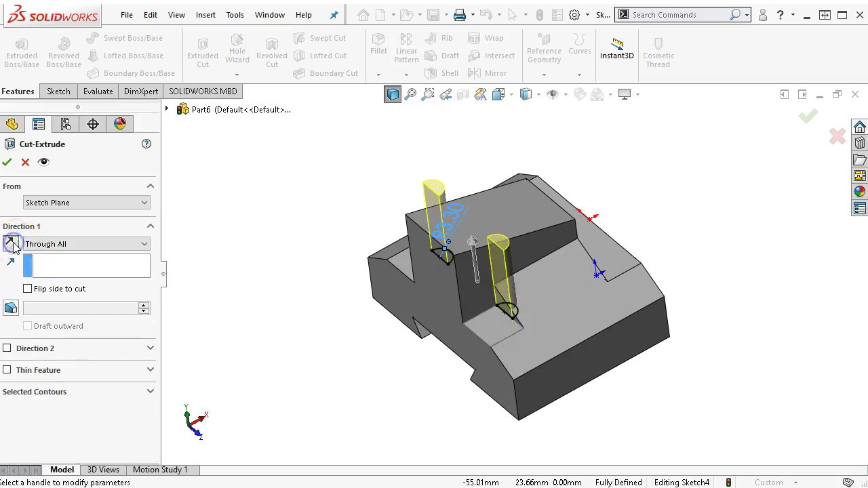
click(7, 162)
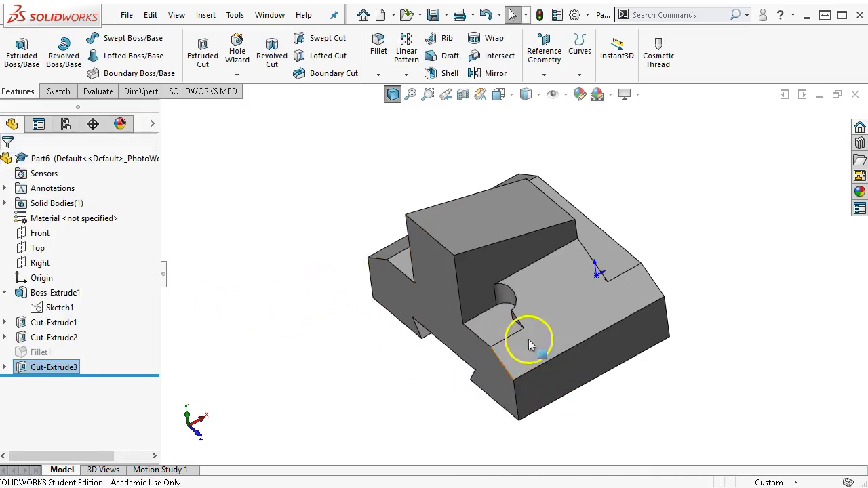
scroll(527, 345, down, 2)
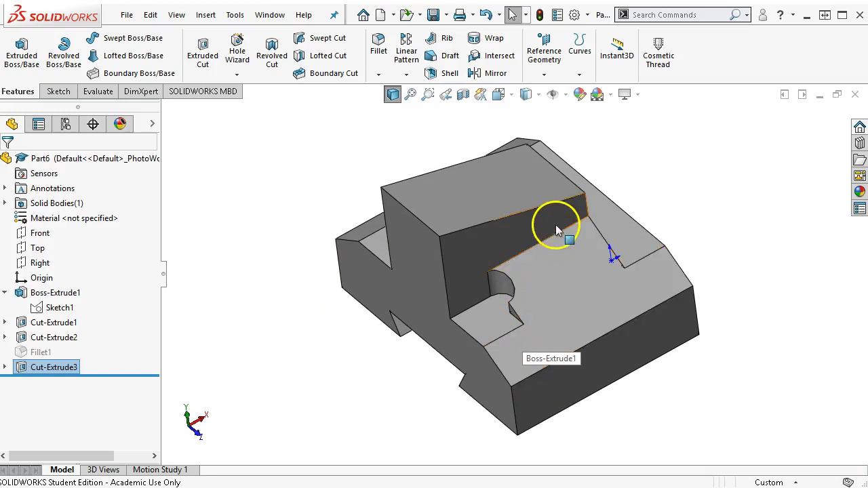
scroll(512, 319, down, 1)
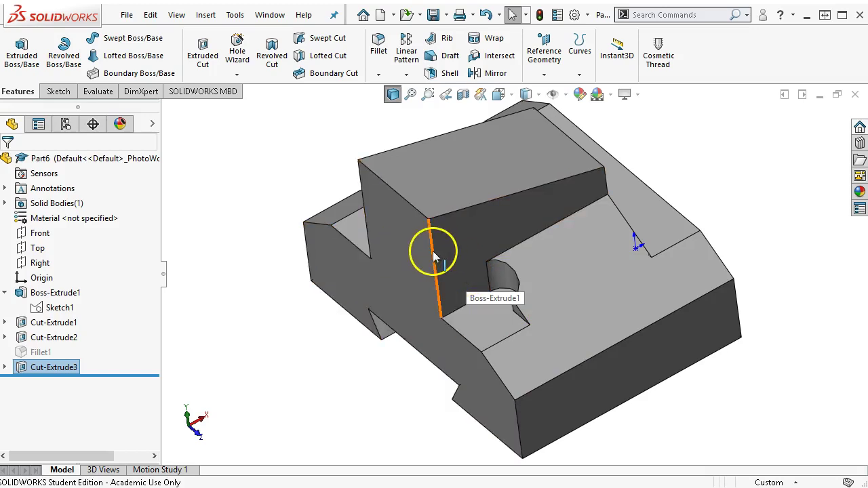
middle_drag(393, 333, 419, 352)
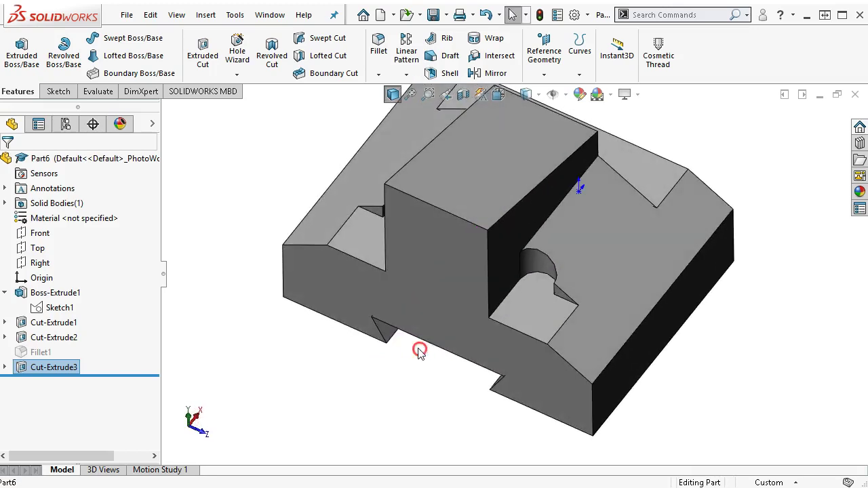
click(715, 386)
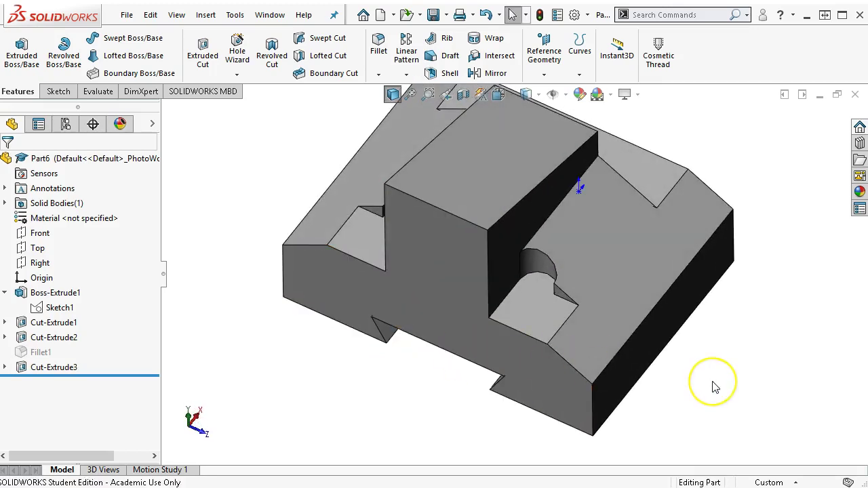
Step: Return to isometric view and suppress Cut-Extrude3 in the FeatureManager tree
key(ctrl+7)
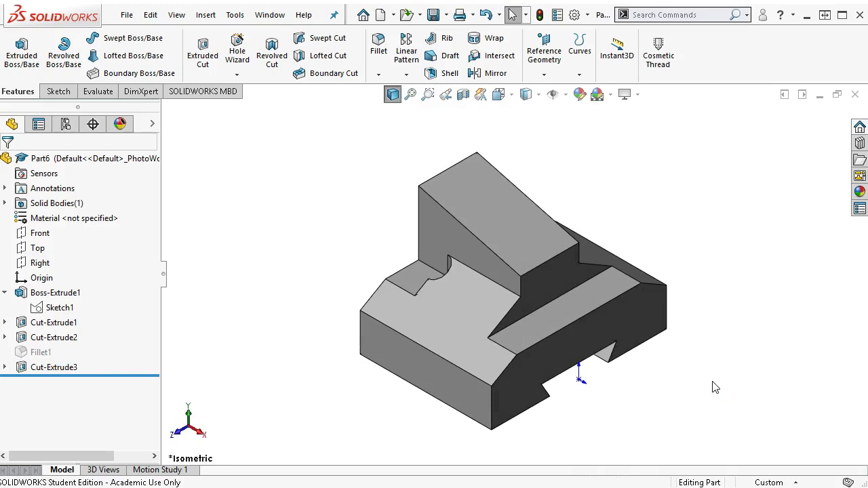
right_click(67, 366)
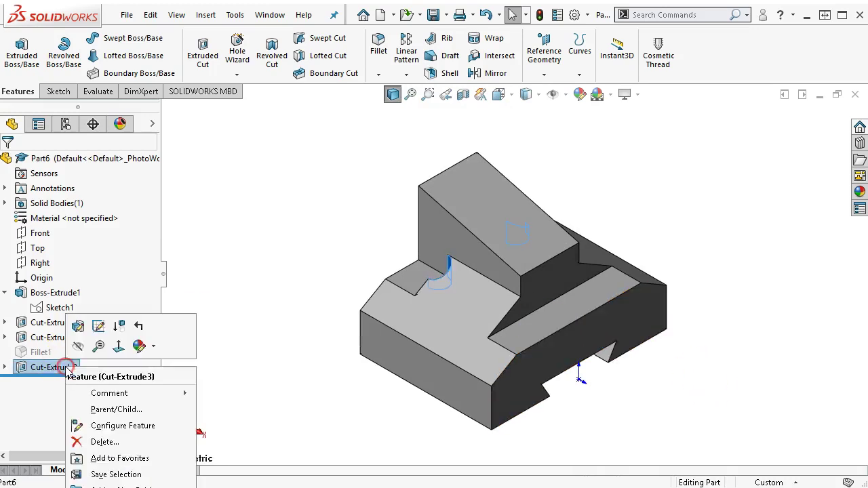
click(119, 327)
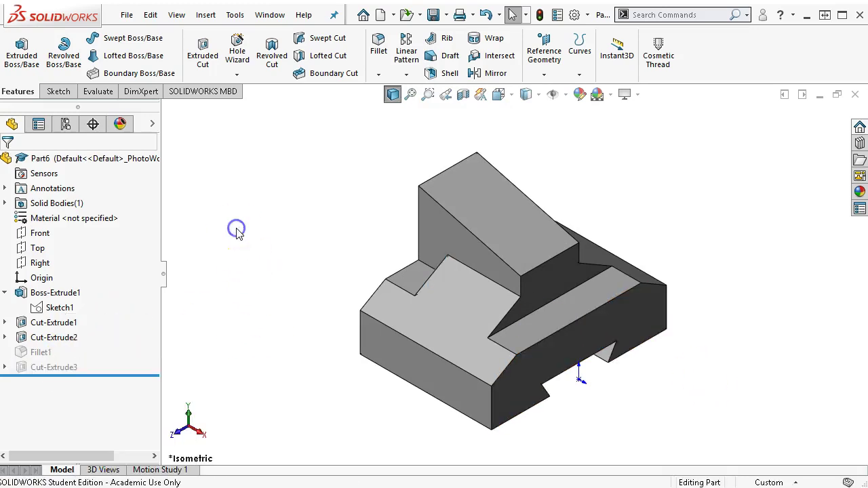
Step: Click several spots on the model in the graphics area
click(247, 229)
click(215, 243)
click(216, 247)
click(223, 276)
click(273, 354)
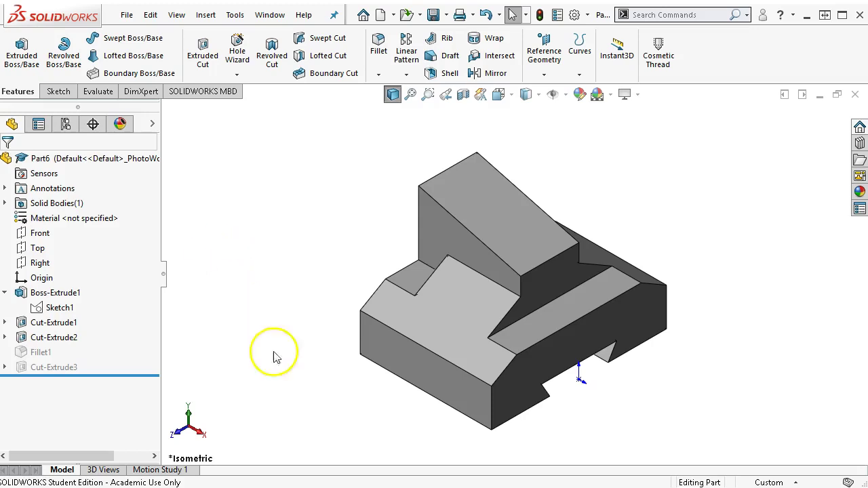
click(264, 445)
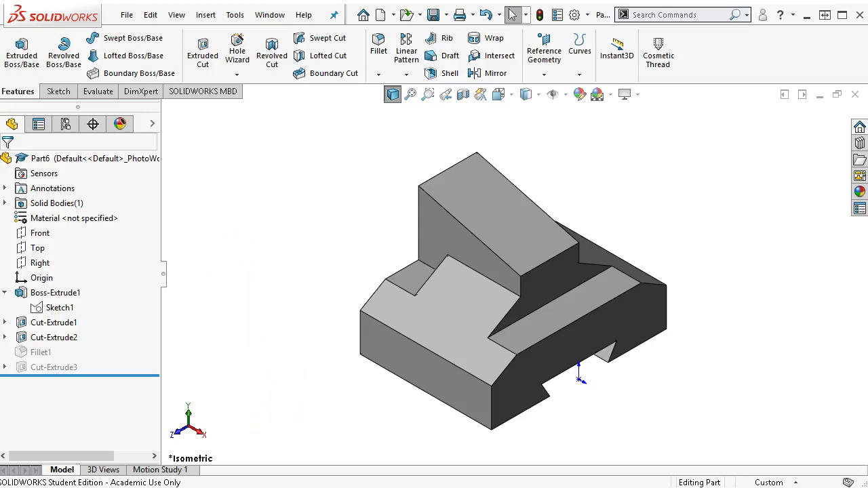